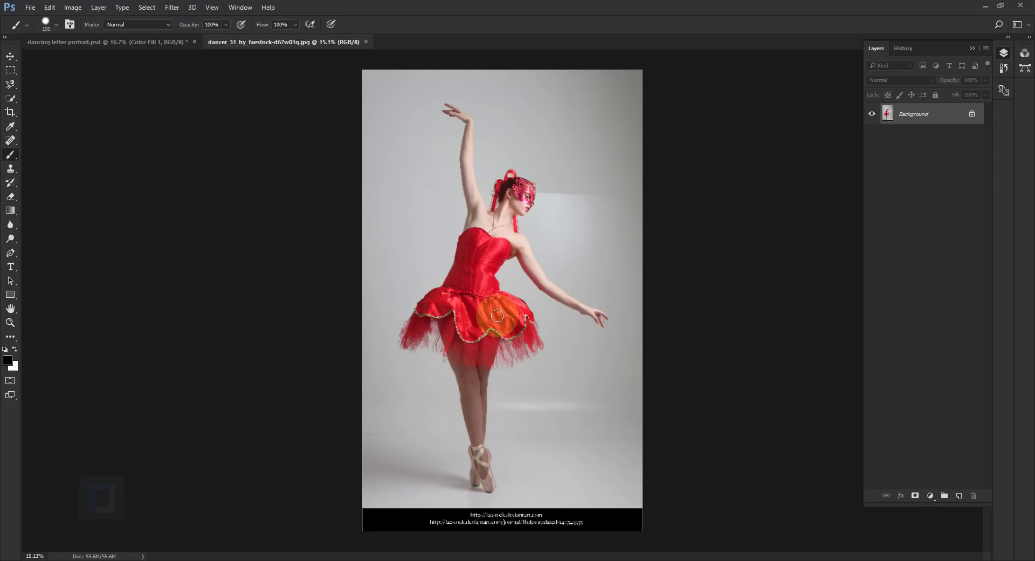
Unlock the Background as editable Layer 0 and choose the Quick Selection Tool.
double_click(955, 115)
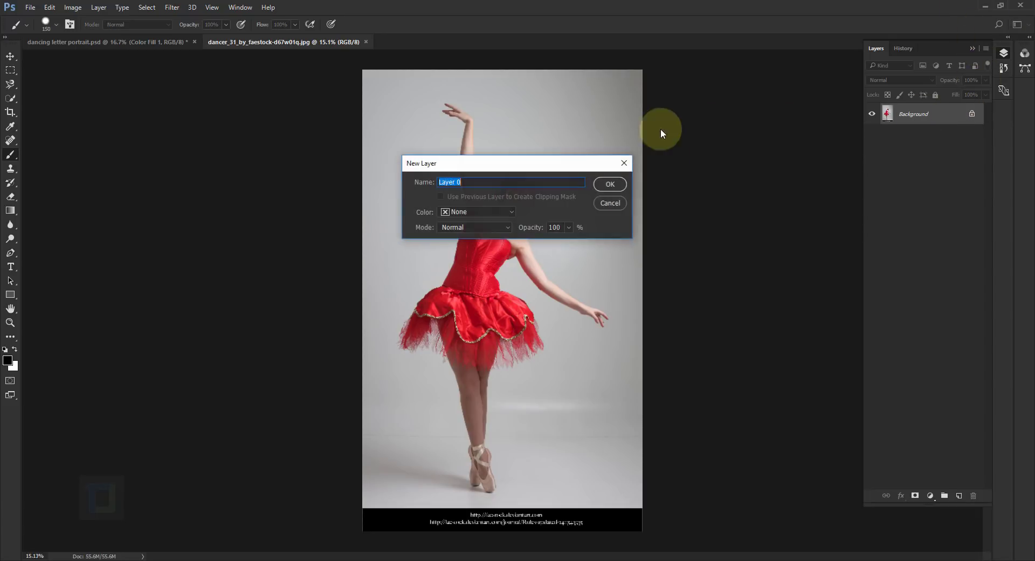
left_click(607, 181)
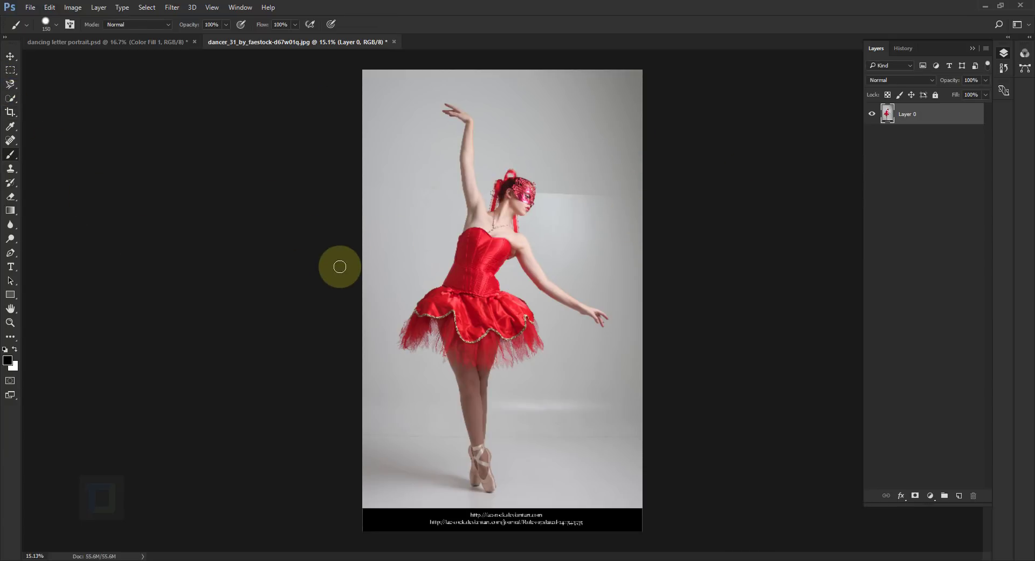
left_click(9, 100)
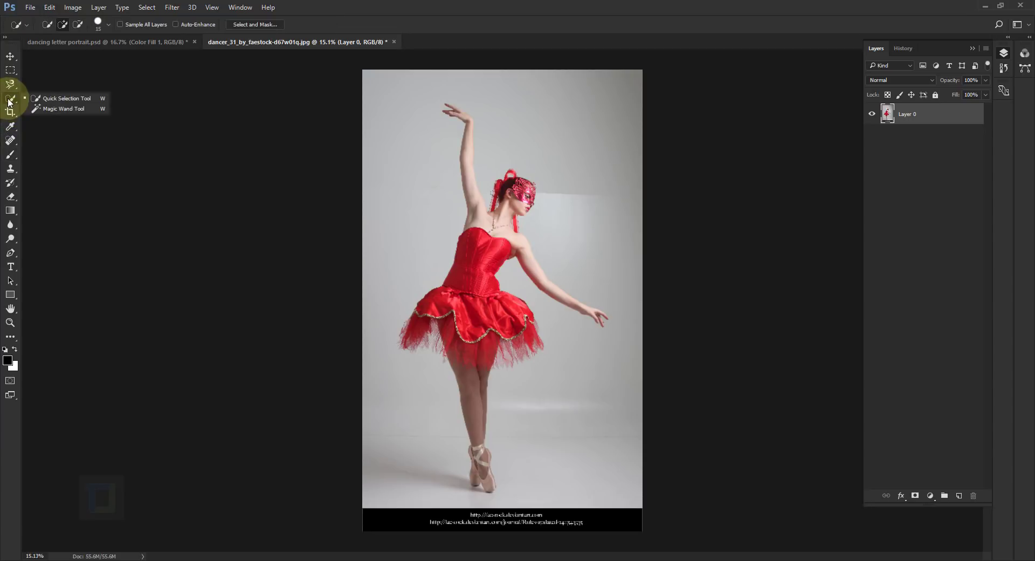
left_click(55, 99)
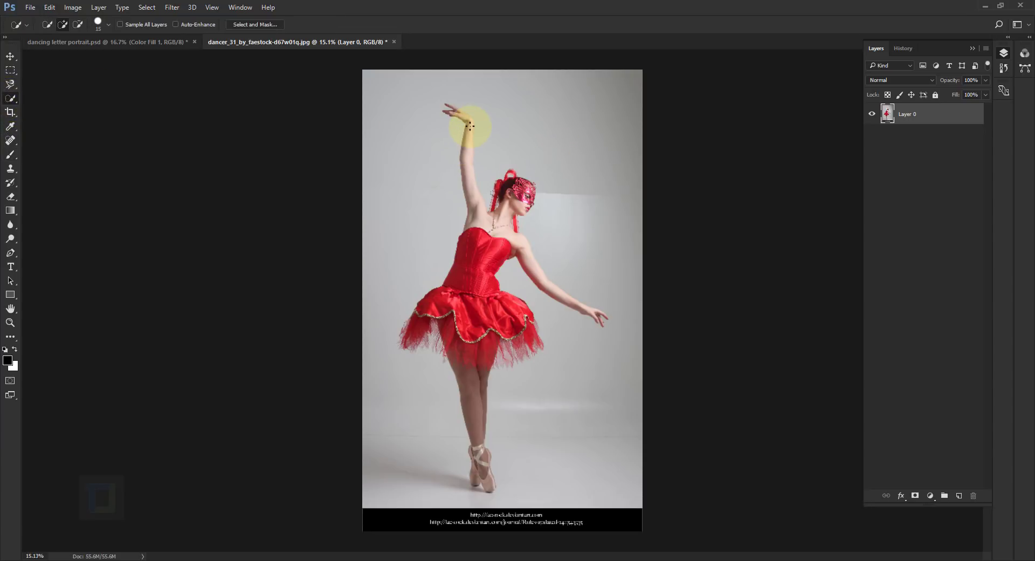
Brush a Quick Selection over the whole dancer, from raised hand to pointe shoes.
mouse_move(468, 155)
left_mouse_down()
mouse_move(479, 215)
mouse_move(474, 406)
left_mouse_up()
scroll(476, 329, "up", 5)
scroll(476, 329, "down", 3)
scroll(606, 357, "up", 3)
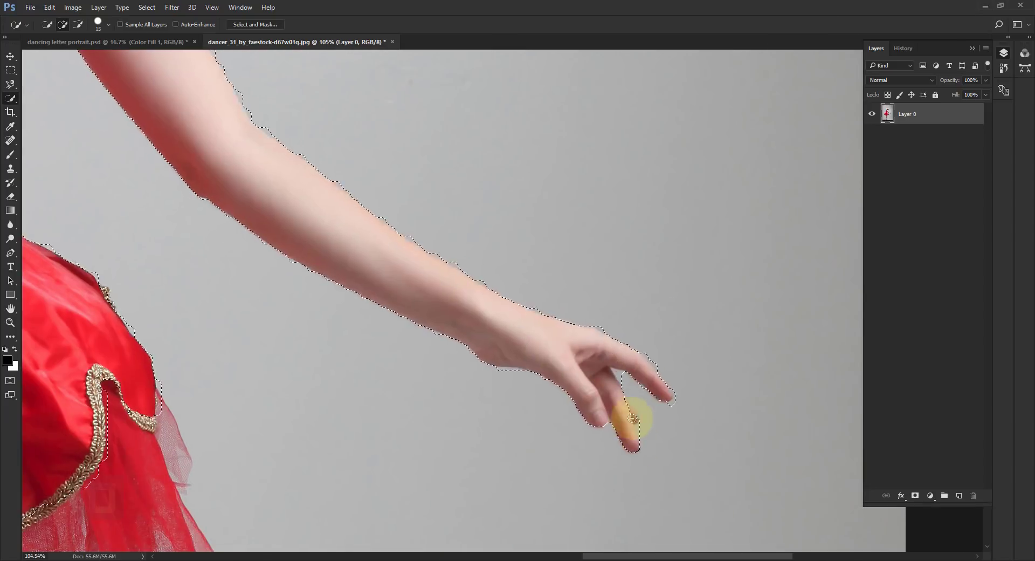
scroll(497, 323, "down", 4)
scroll(464, 183, "up", 7)
scroll(395, 141, "down", 3)
scroll(545, 319, "up", 2)
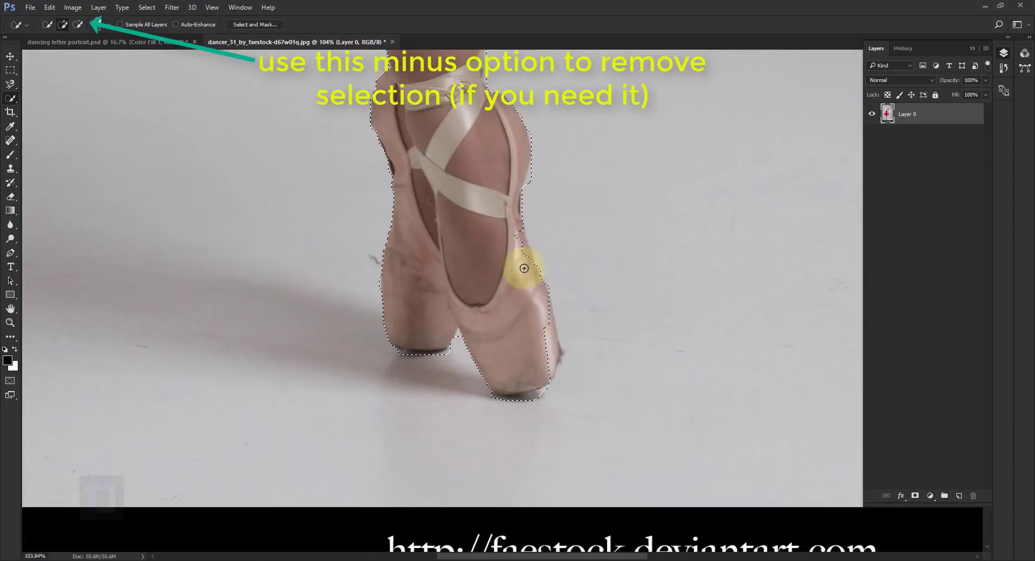
scroll(488, 410, "down", 3)
scroll(475, 197, "up", 4)
scroll(474, 196, "up", 1)
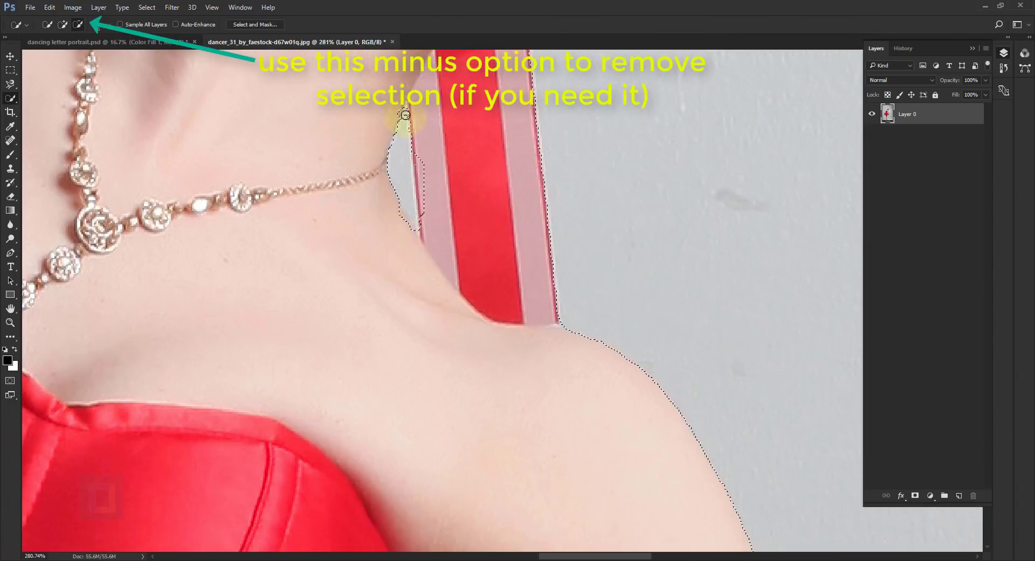
scroll(513, 323, "down", 3)
scroll(584, 396, "up", 5)
scroll(584, 396, "down", 3)
scroll(509, 207, "up", 3)
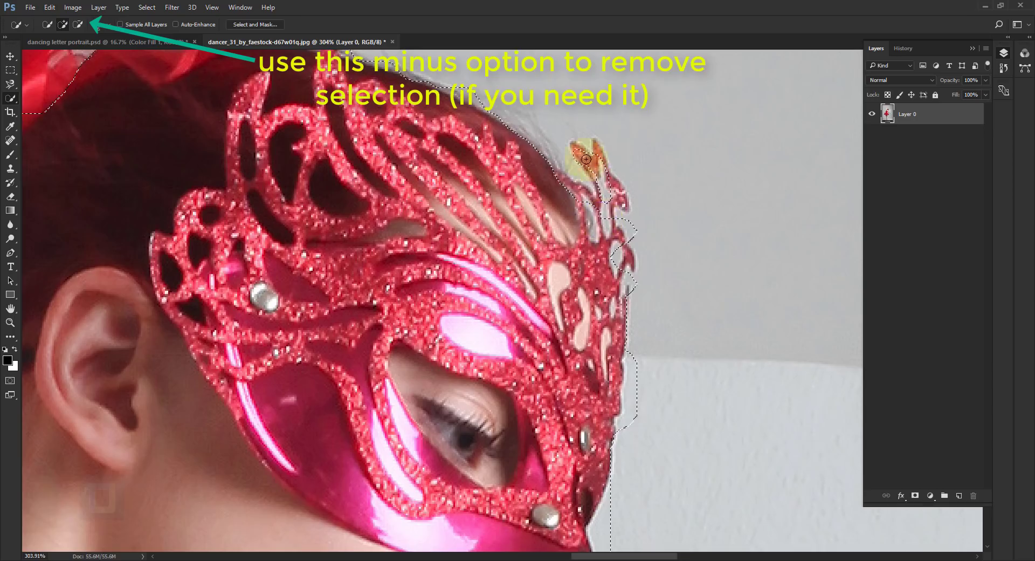
scroll(729, 281, "down", 6)
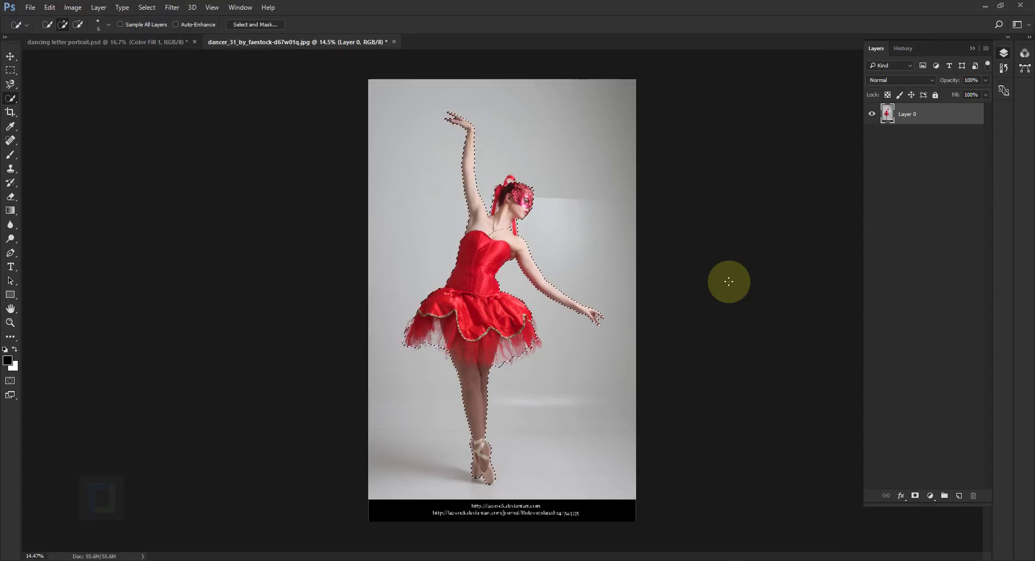
Mask out the grey backdrop and fill a new Layer 1 with white using the Paint Bucket.
left_click(915, 496)
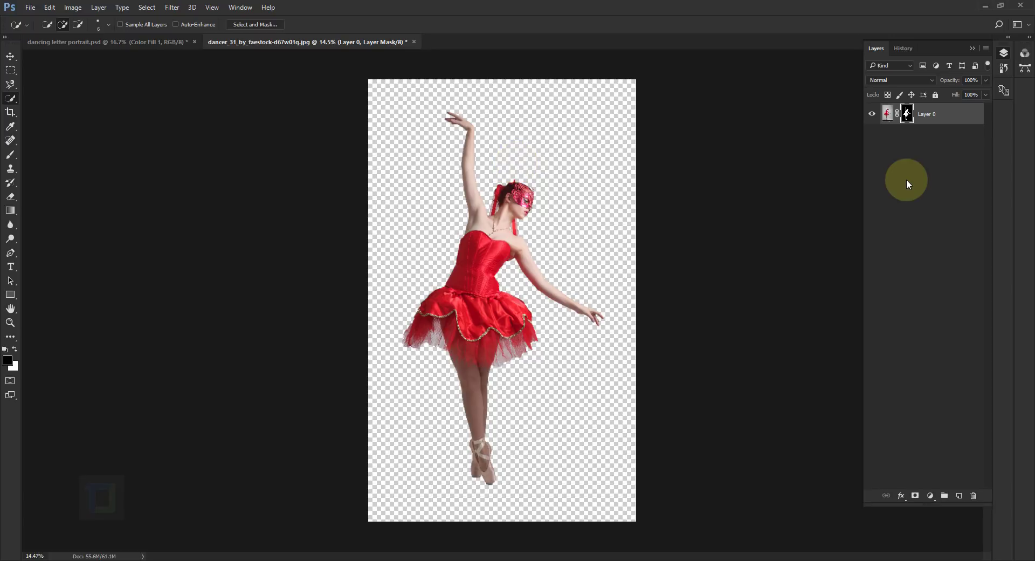
left_click(959, 496)
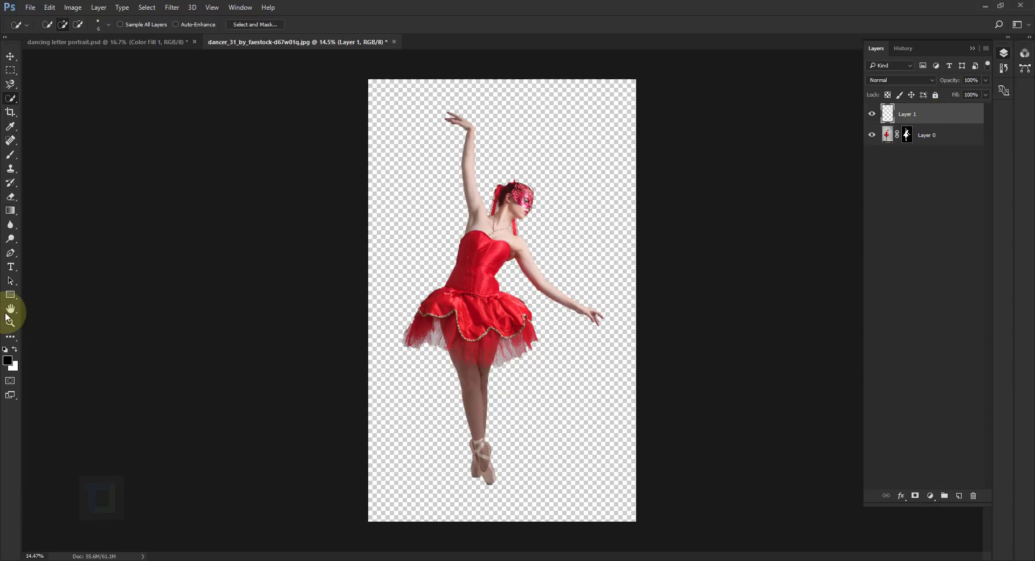
left_click(10, 210)
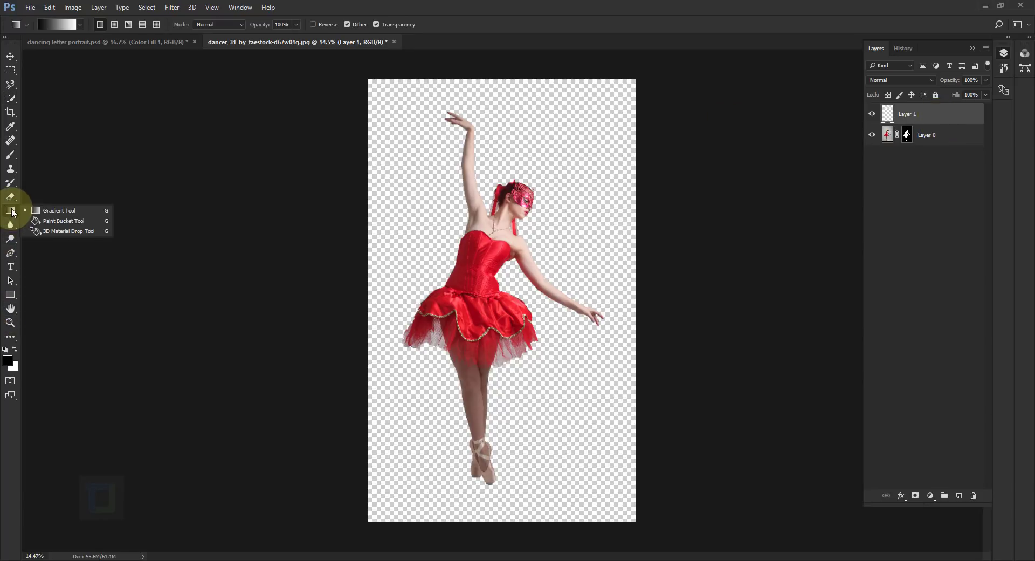
left_click(60, 221)
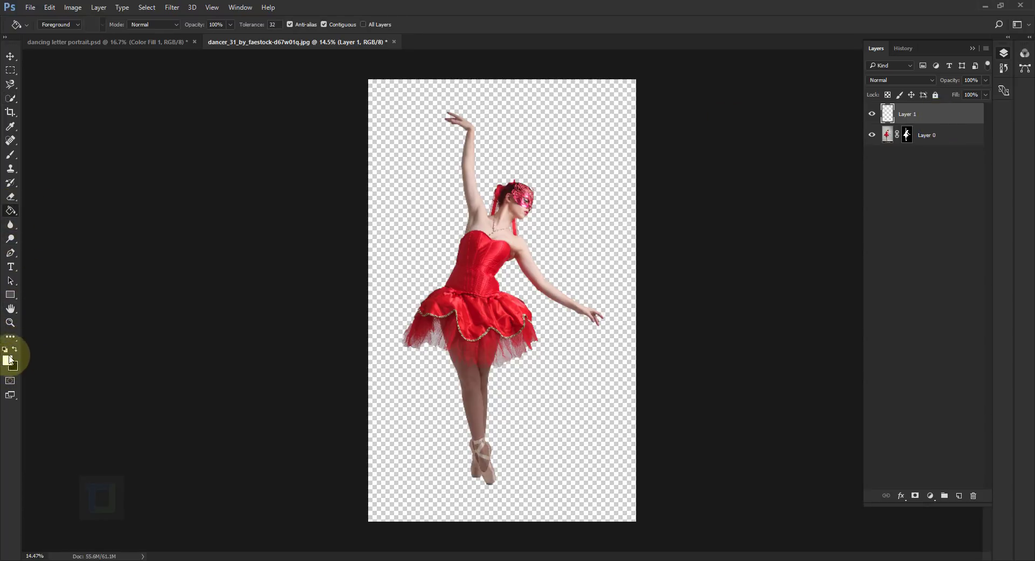
left_click(424, 220)
Move the white Layer 1 beneath the dancer's Layer 0.
left_click(968, 120)
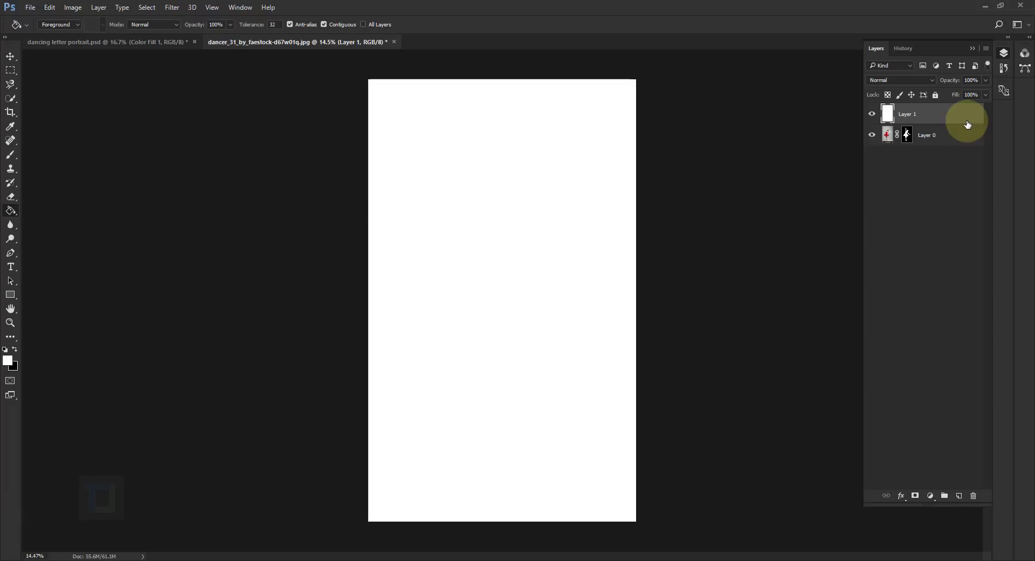
left_click_drag(938, 115, 932, 153)
left_click(498, 253)
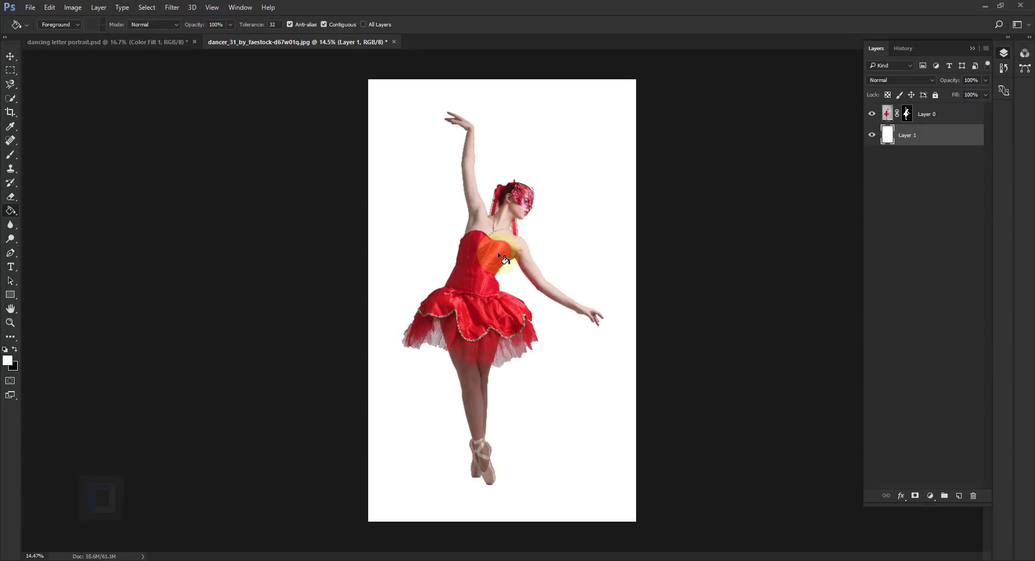
scroll(488, 192, "up", 6)
scroll(521, 189, "up", 3)
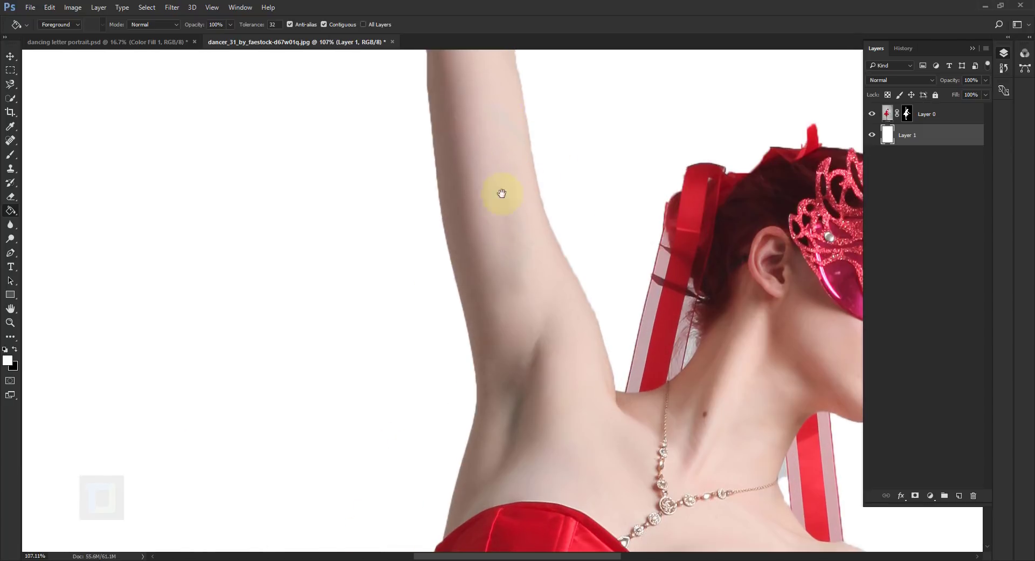
scroll(501, 220, "up", 5)
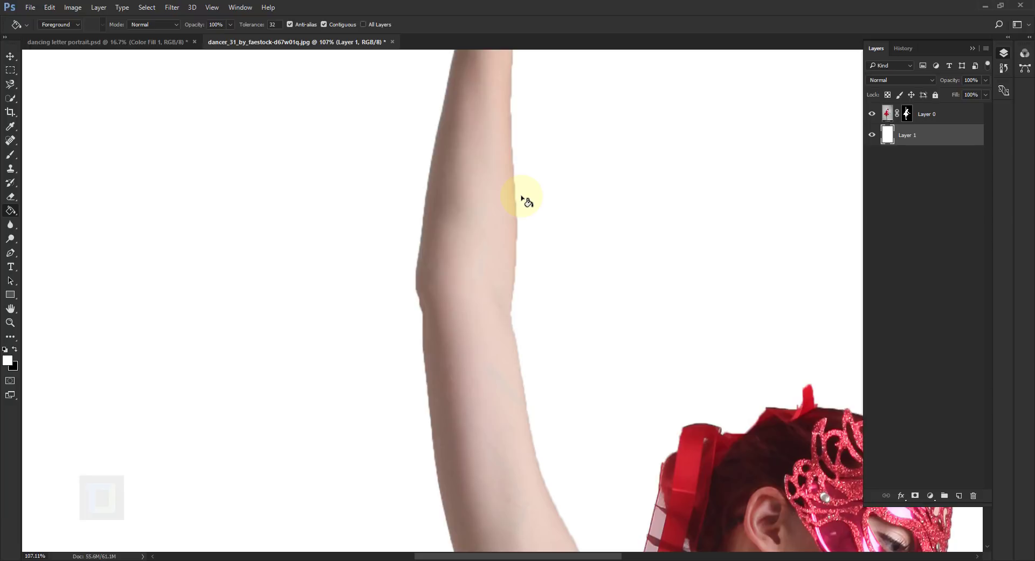
Refine Layer 0's mask in Select and Mask with Smooth 37 and Contrast 4%, previewed On White.
left_click(909, 114)
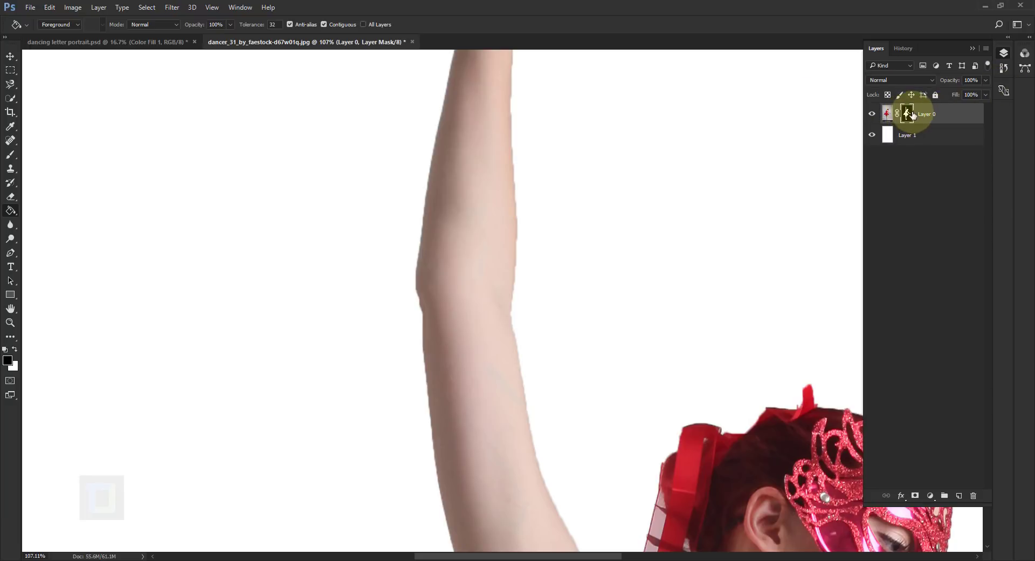
right_click(908, 114)
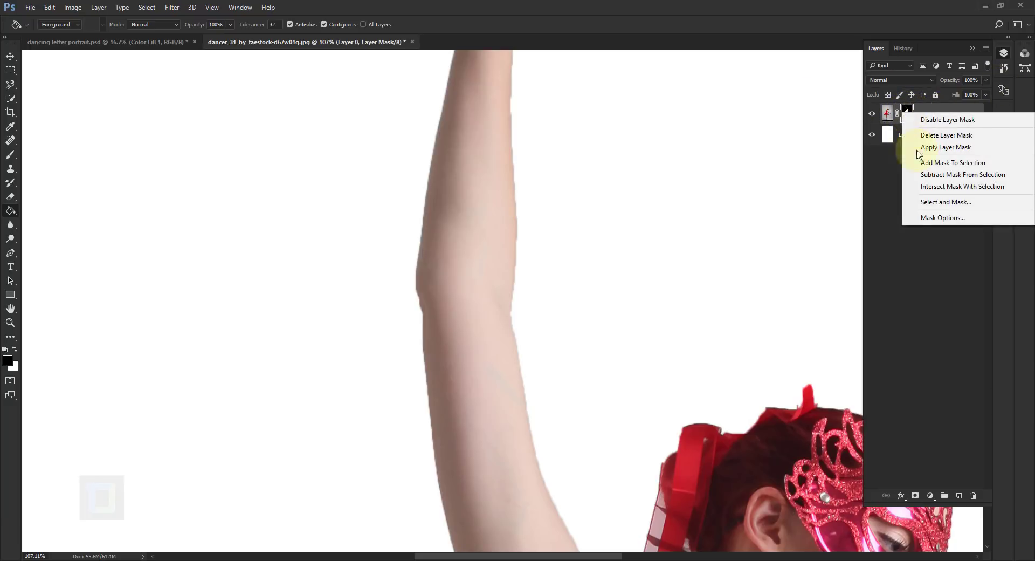
left_click(961, 203)
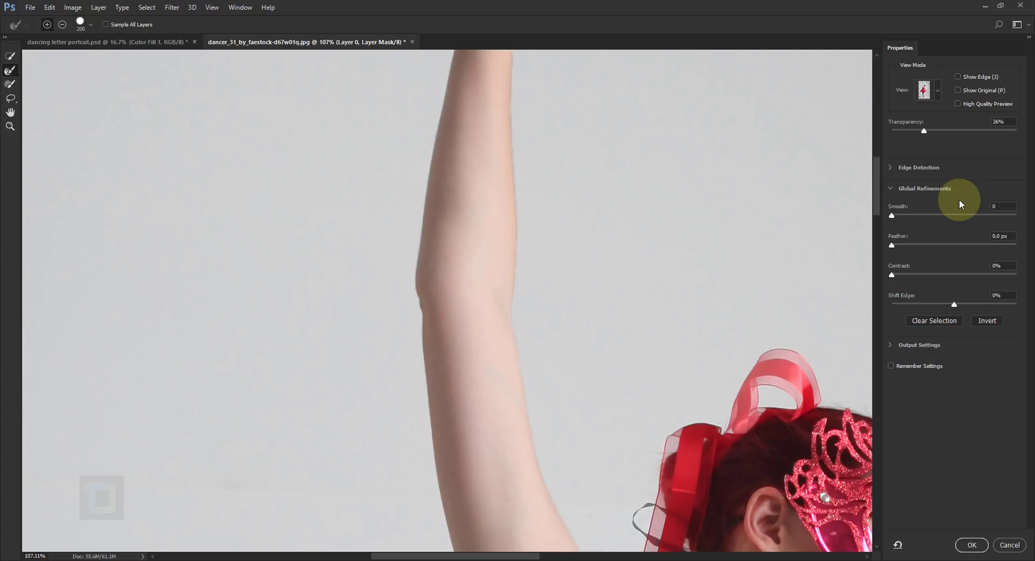
left_click(937, 92)
left_click(922, 226)
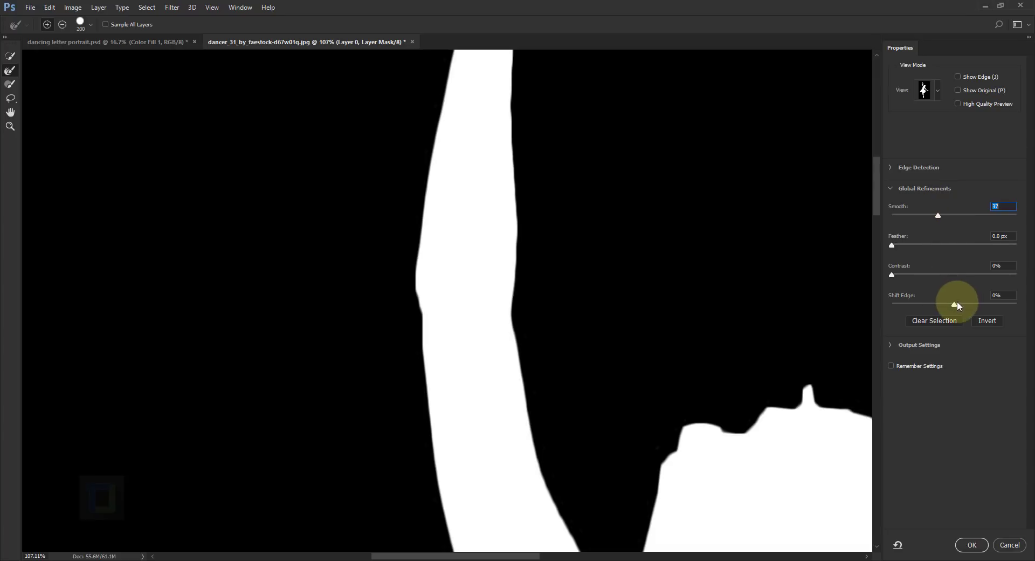
left_click(906, 274)
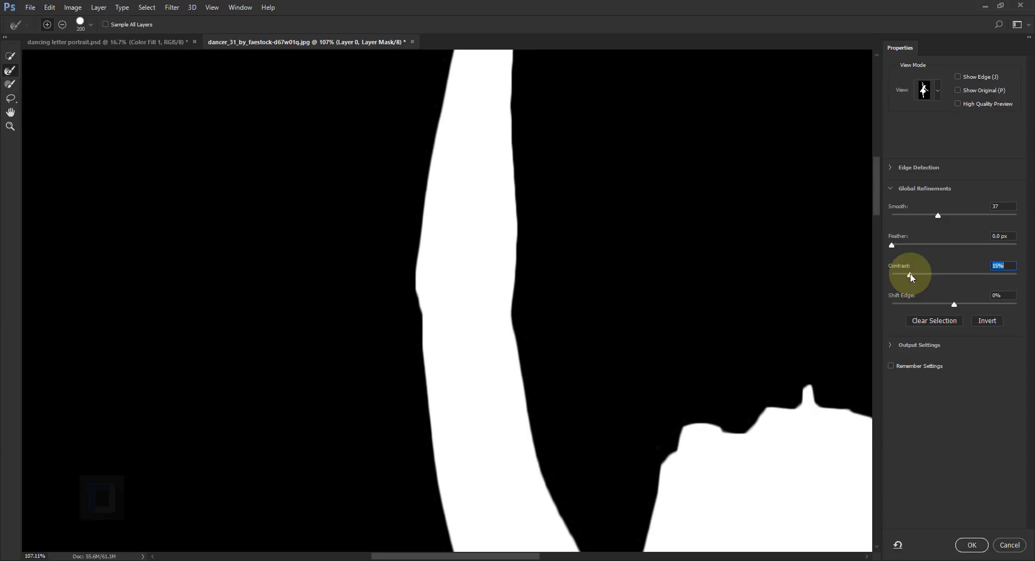
left_click(939, 90)
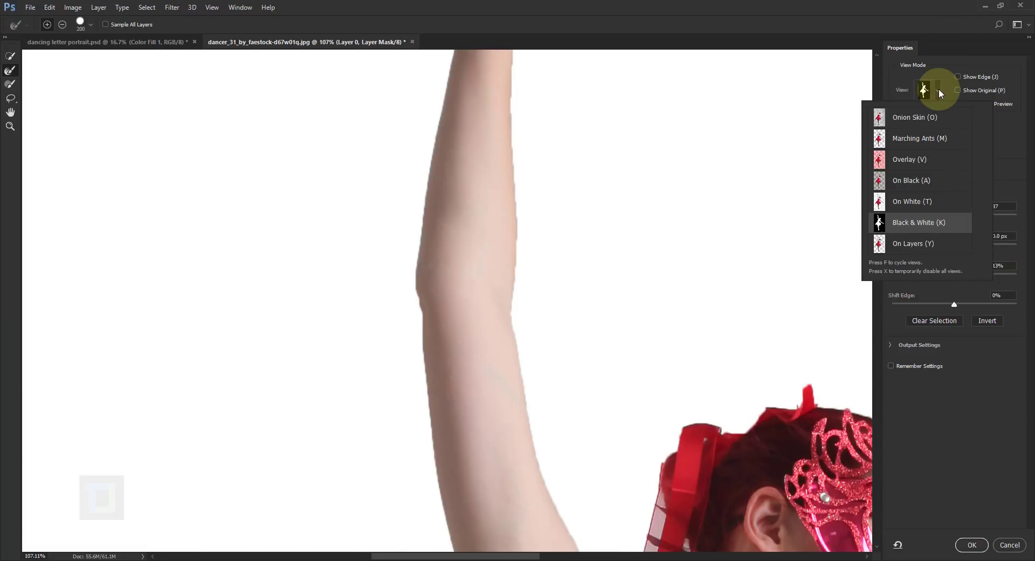
left_click(906, 202)
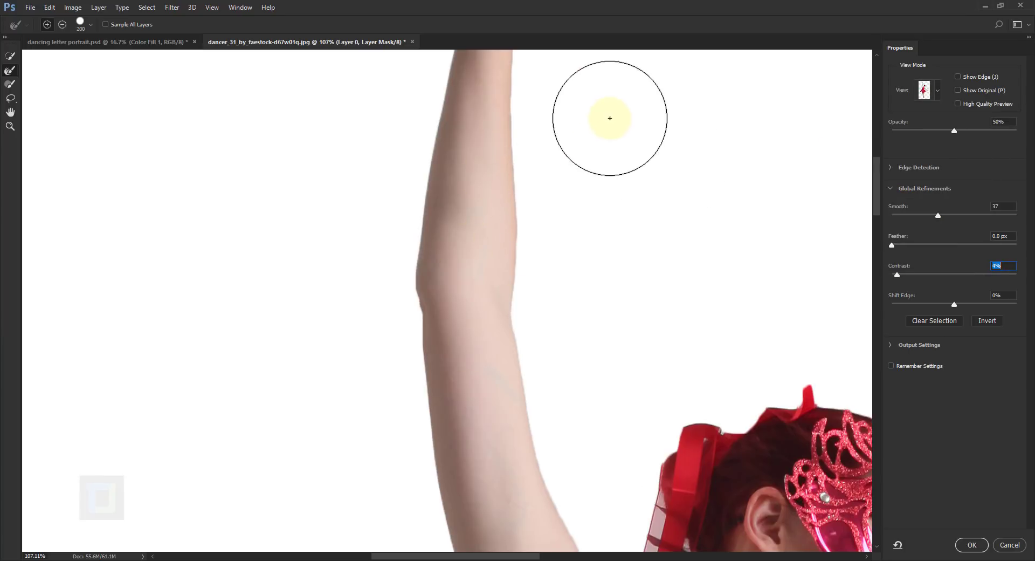
left_click(972, 545)
key("ctrl+0")
Duplicate the dancer layer and move Layer 0 copy beneath the white Layer 1.
key("ctrl+plus")
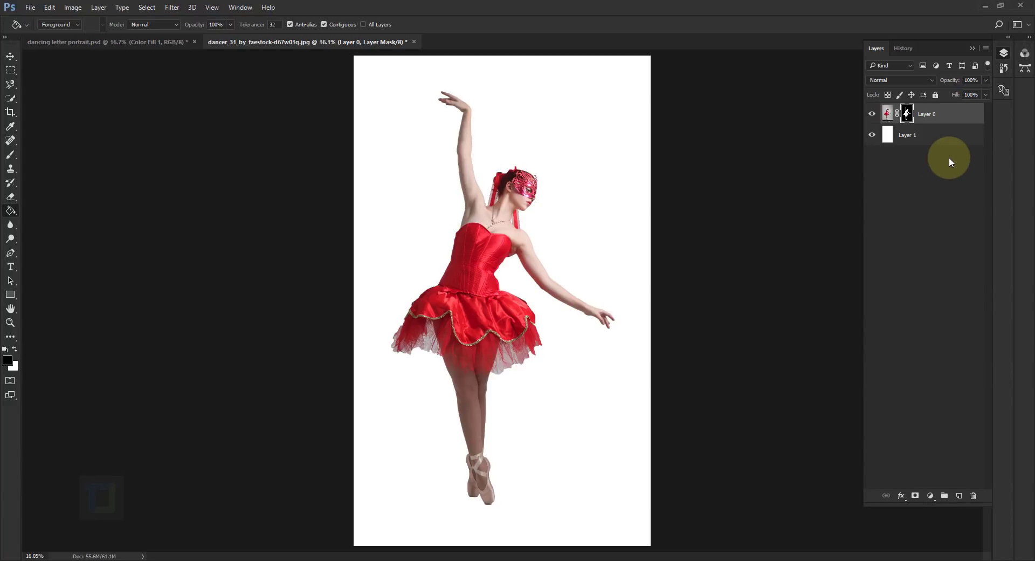
key("ctrl+j")
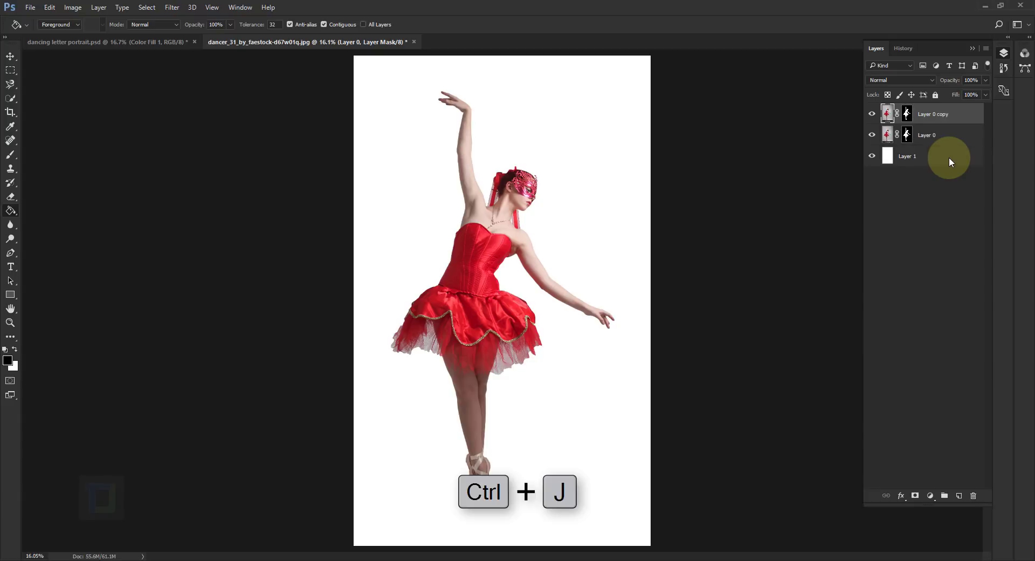
key("x")
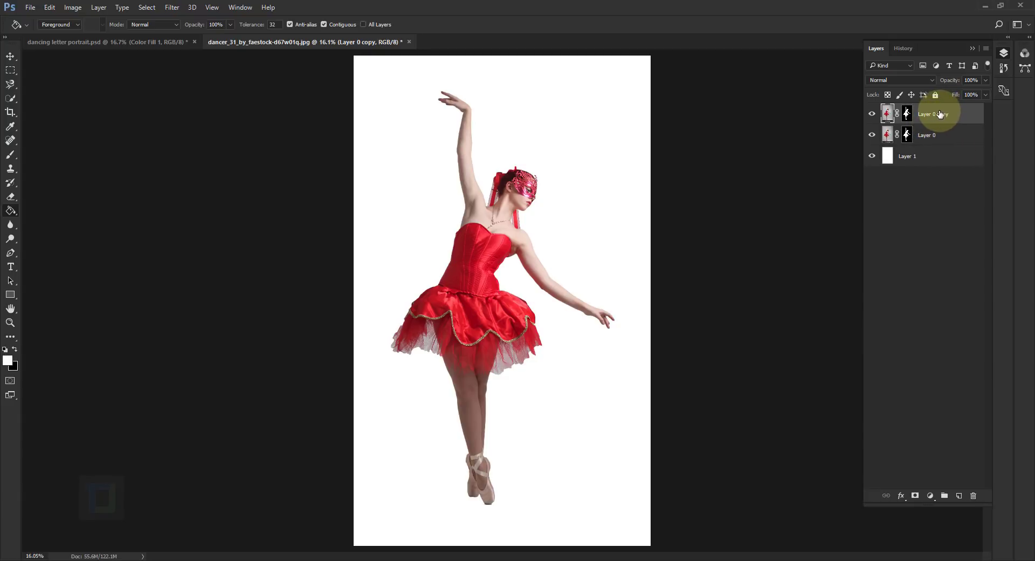
left_click_drag(940, 114, 940, 193)
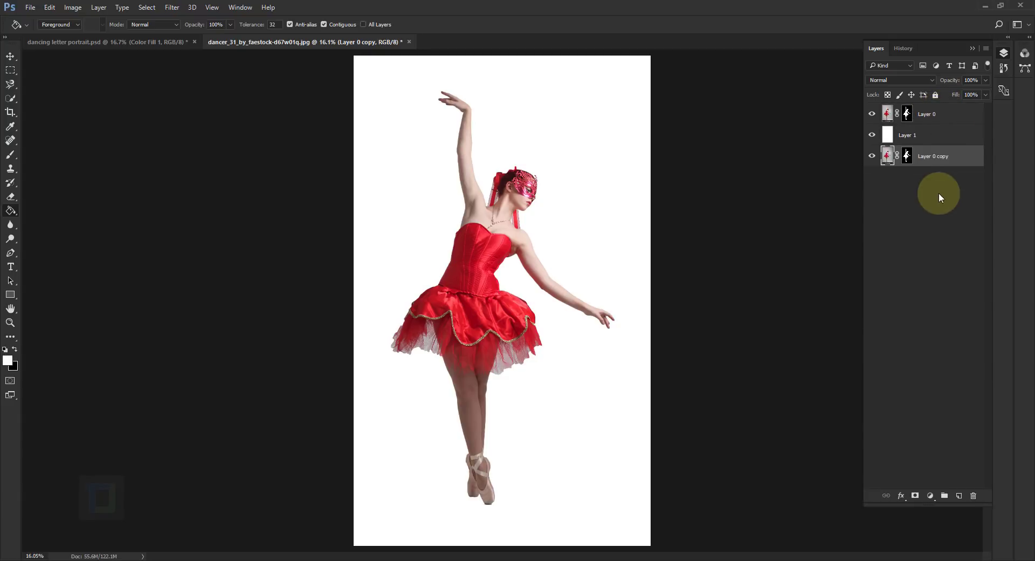
Permanently apply the mask on the original Layer 0.
left_click(929, 112)
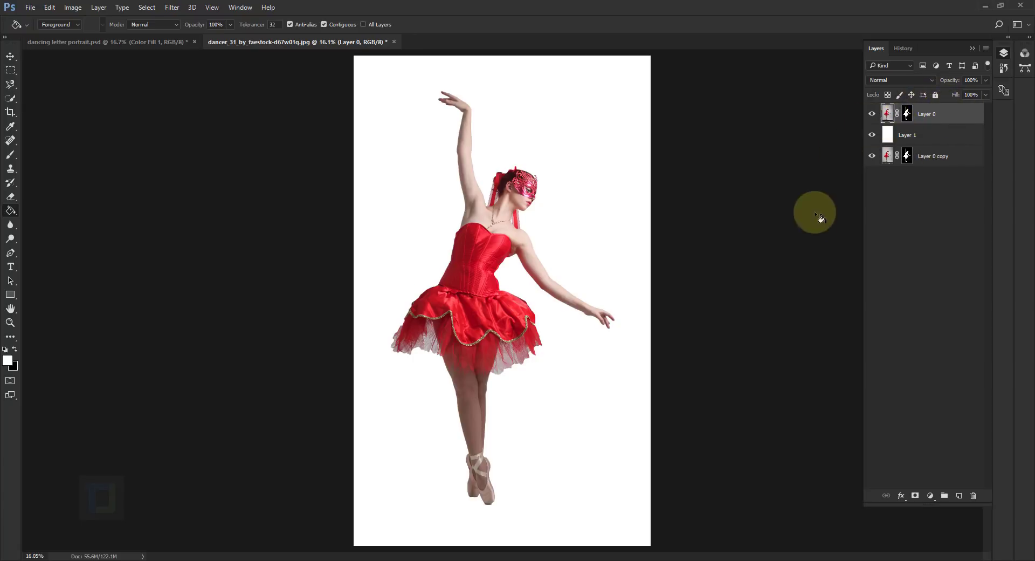
left_click(907, 113)
right_click(908, 113)
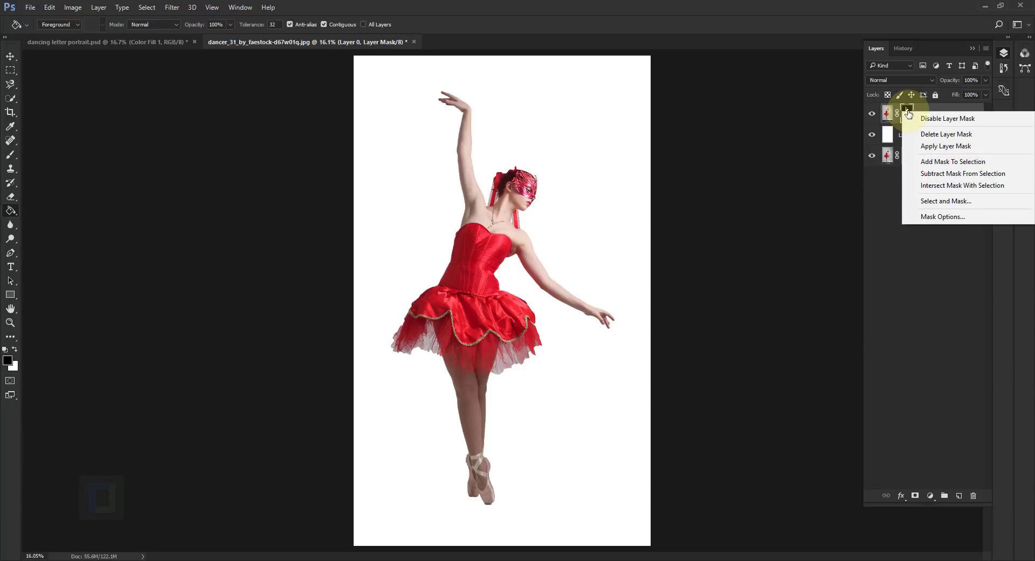
left_click(924, 146)
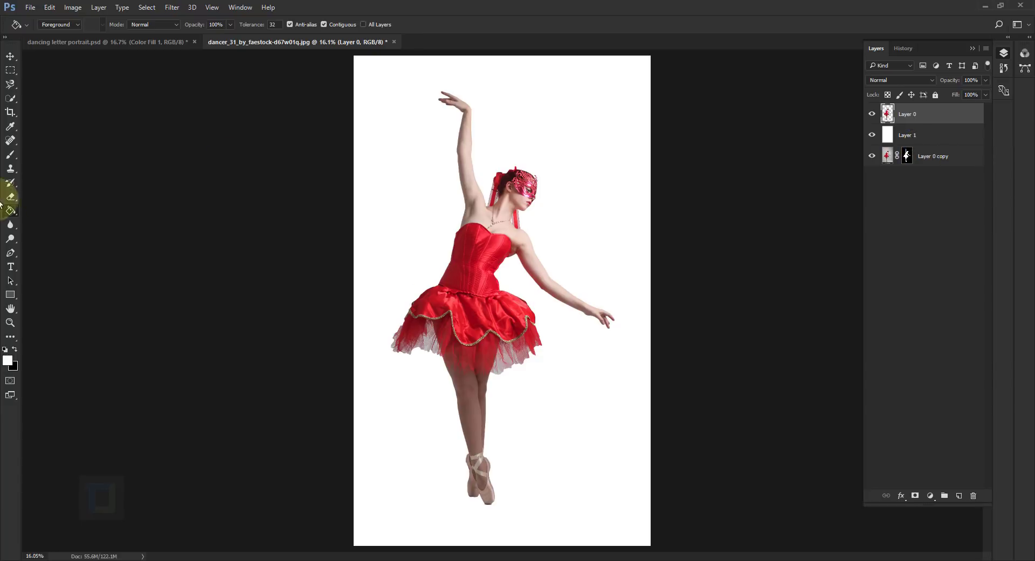
Quick-select the red corset and tutu with an enlarged brush, keeping the legs out.
left_click(10, 98)
left_click(81, 99)
mouse_move(488, 259)
left_mouse_down()
mouse_move(470, 244)
mouse_move(470, 316)
mouse_move(432, 322)
left_mouse_up()
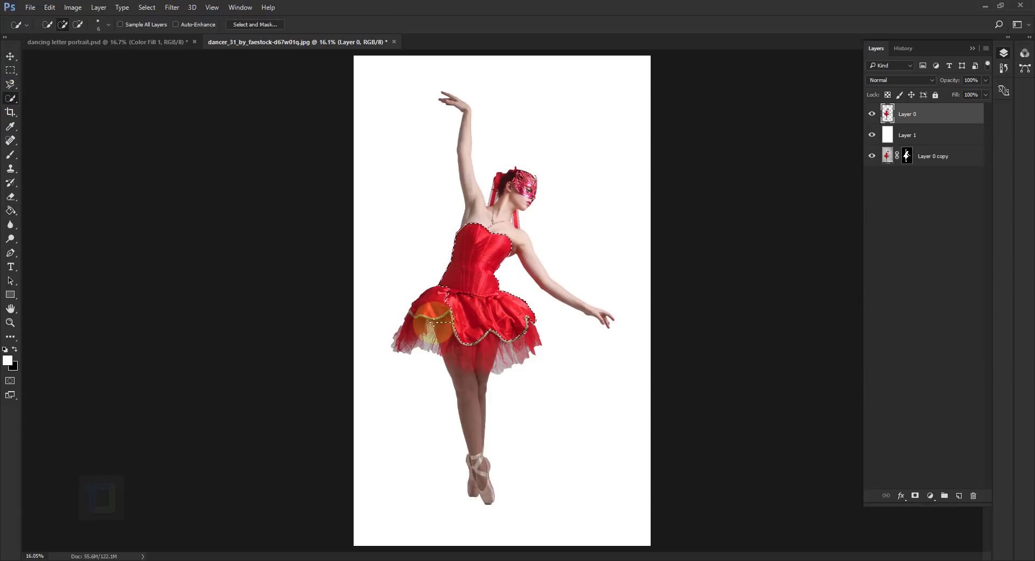
scroll(431, 322, "up", 3)
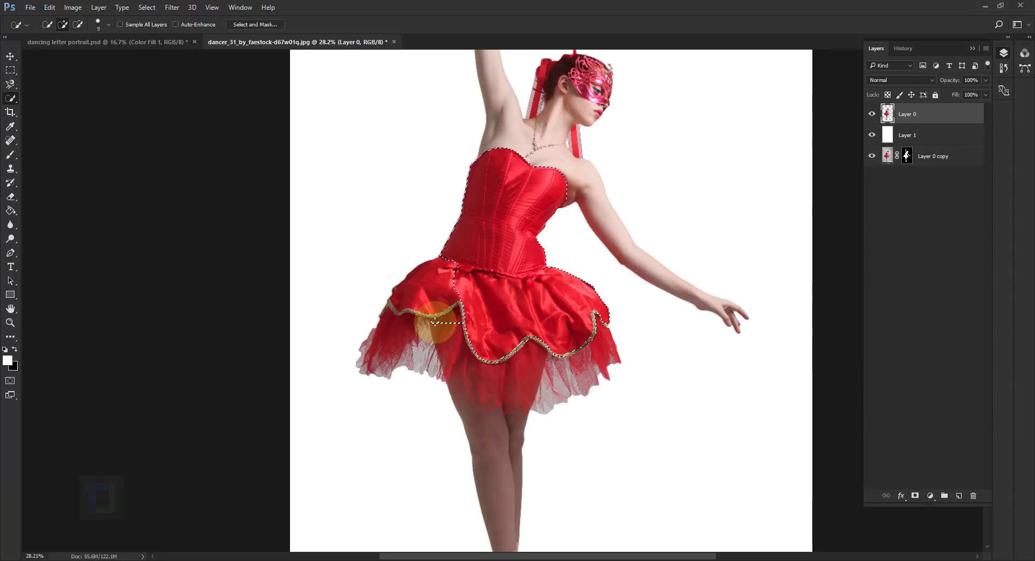
key("bracketright")
key("bracketright")
key("bracketright")
key("bracketright")
mouse_move(427, 296)
left_mouse_down()
mouse_move(460, 265)
mouse_move(400, 353)
mouse_move(519, 374)
mouse_move(601, 350)
mouse_move(540, 395)
mouse_move(543, 407)
mouse_move(517, 233)
mouse_move(488, 331)
mouse_move(464, 286)
mouse_move(467, 253)
mouse_move(573, 254)
left_mouse_up()
scroll(538, 363, "down", 3)
scroll(573, 254, "down", 2)
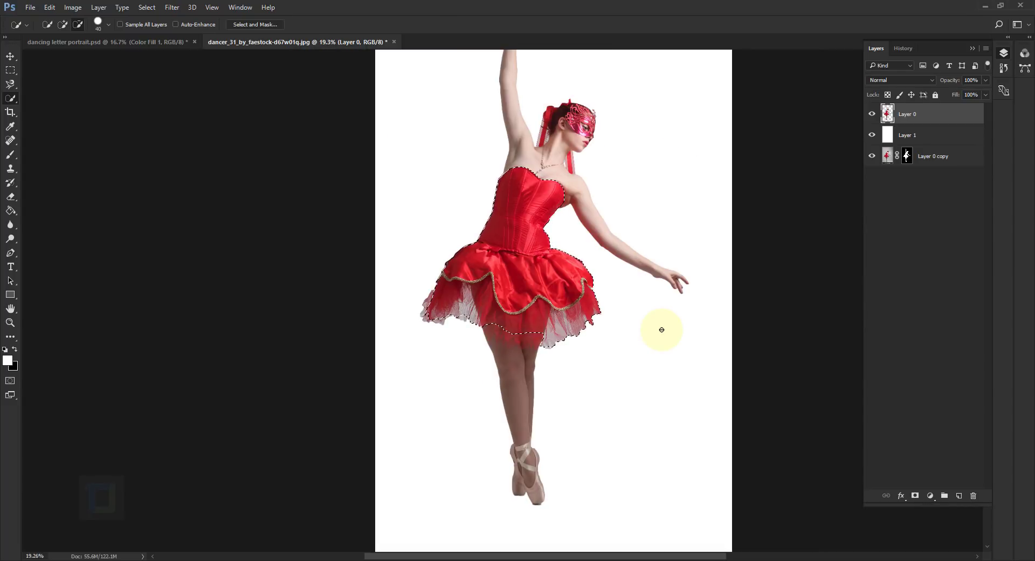
Mask Layer 0 to the dress and view it in Select and Mask as Onion Skin at 34%.
left_click(915, 496)
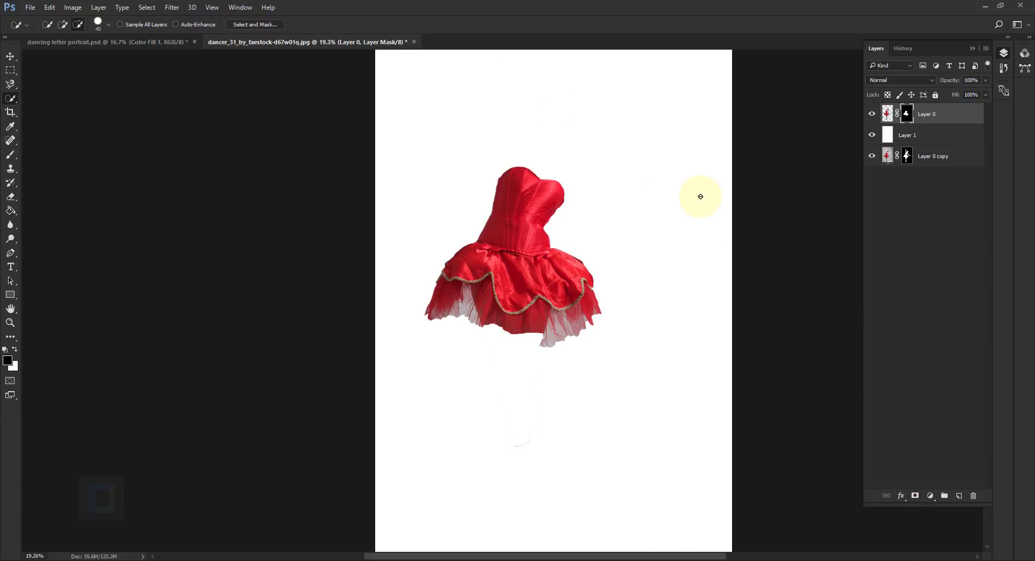
scroll(701, 196, "right", 2)
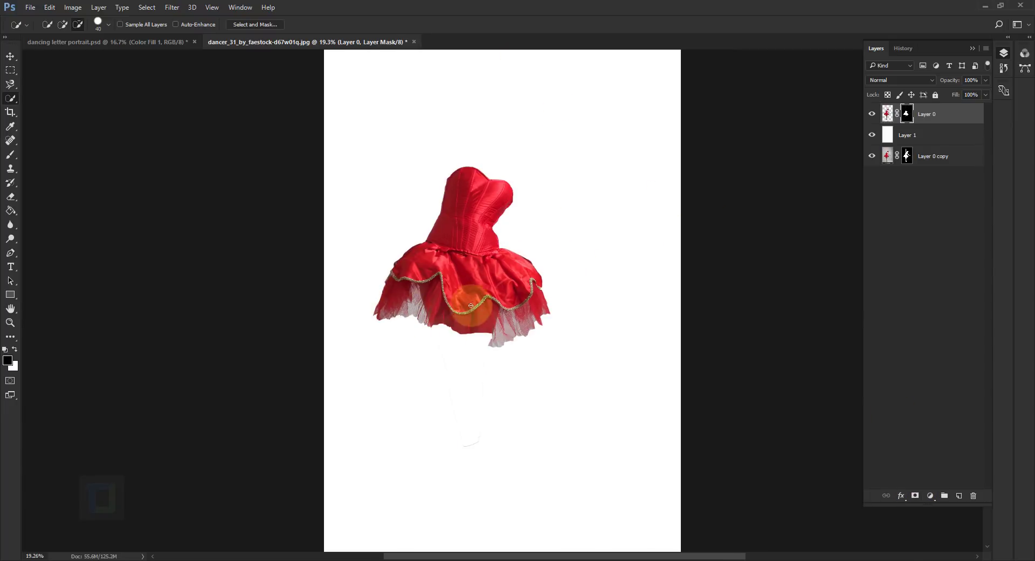
right_click(906, 117)
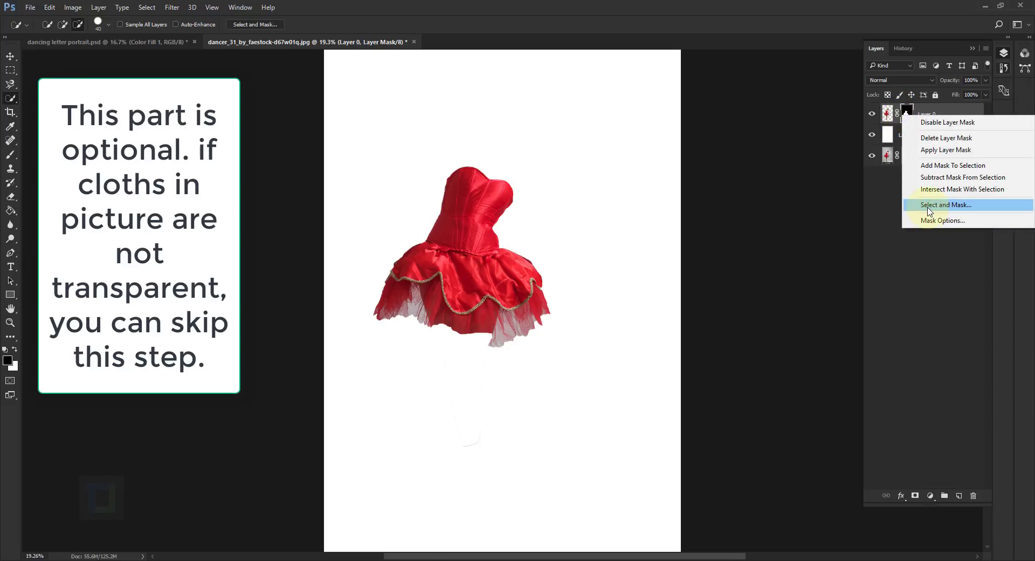
left_click(929, 208)
left_click(935, 95)
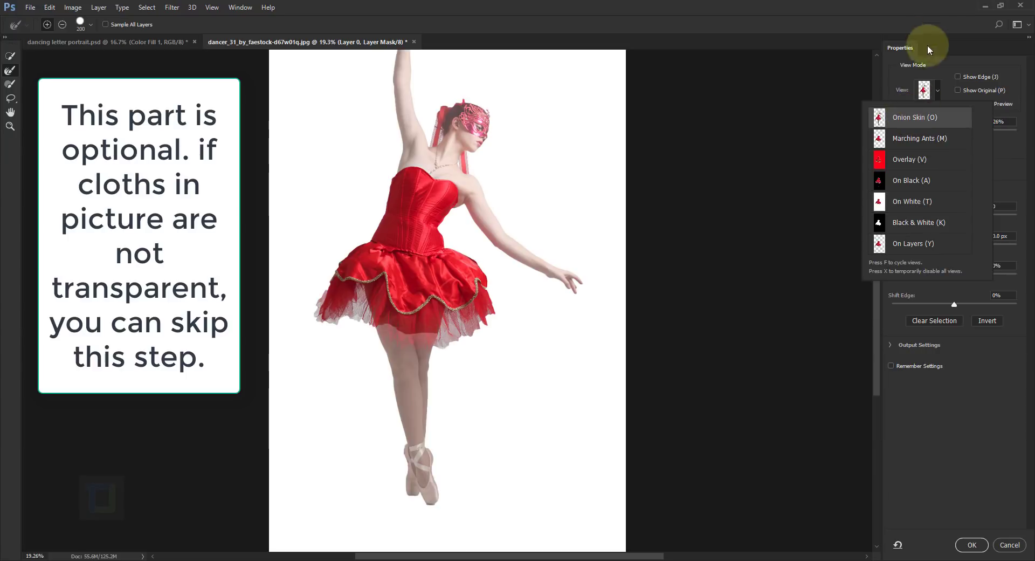
left_click(969, 46)
left_click_drag(924, 131, 949, 139)
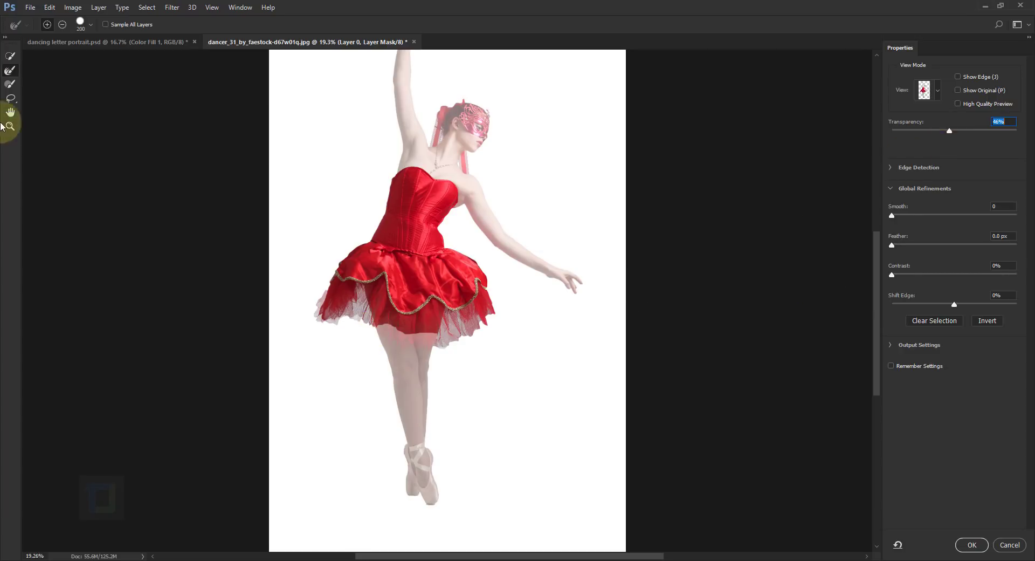
Refine the sheer tutu edges with the Refine Edge Brush and apply the mask.
left_click(11, 71)
mouse_move(311, 312)
left_mouse_down()
mouse_move(359, 318)
mouse_move(351, 294)
mouse_move(323, 303)
mouse_move(451, 324)
mouse_move(492, 300)
mouse_move(372, 324)
mouse_move(394, 342)
mouse_move(481, 319)
mouse_move(326, 302)
mouse_move(757, 325)
left_mouse_up()
left_click(972, 544)
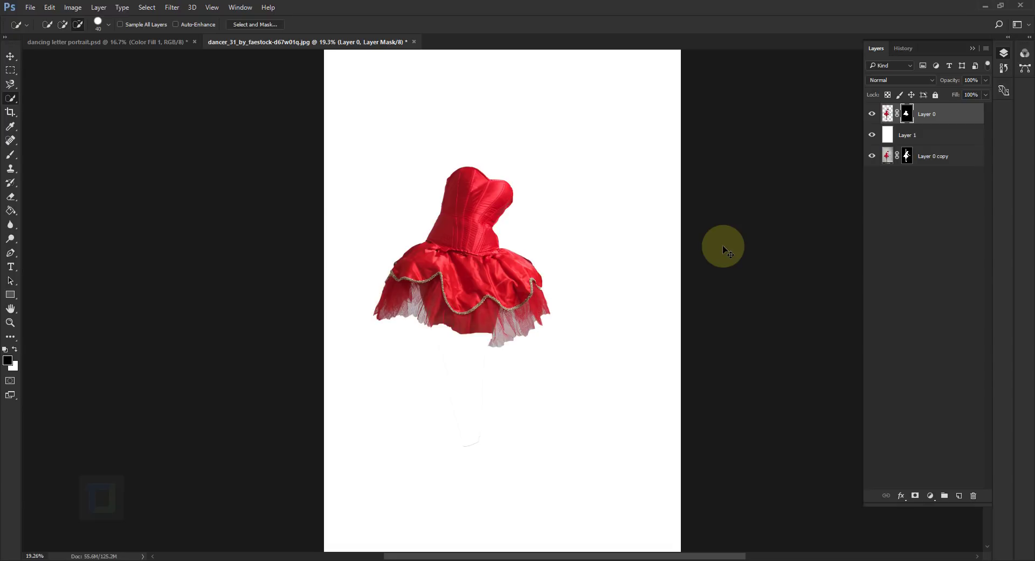
Duplicate Layer 0, invert the copy's mask to hide the dress, and hide Layer 0.
scroll(763, 221, "down", 1)
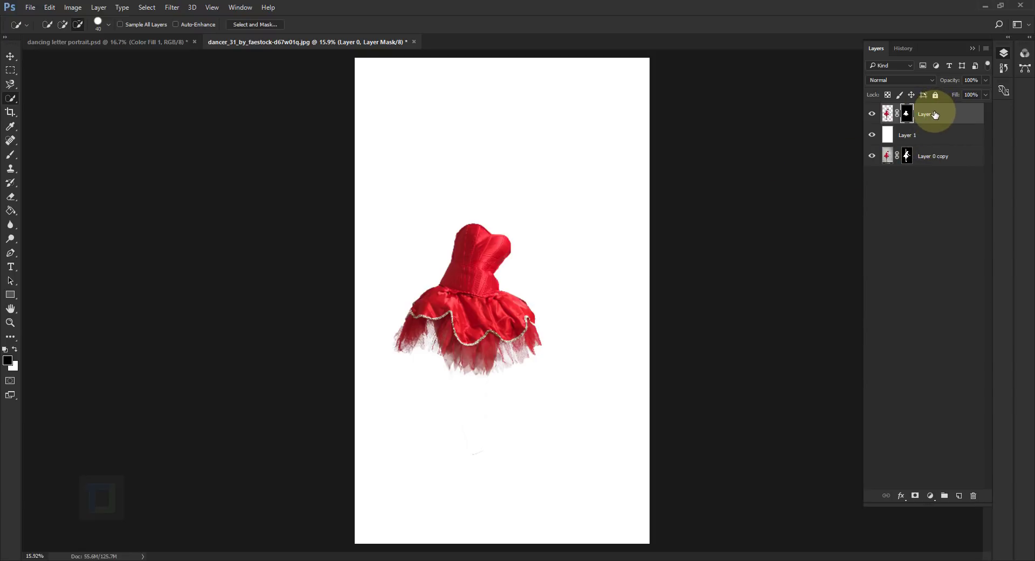
key("ctrl+j")
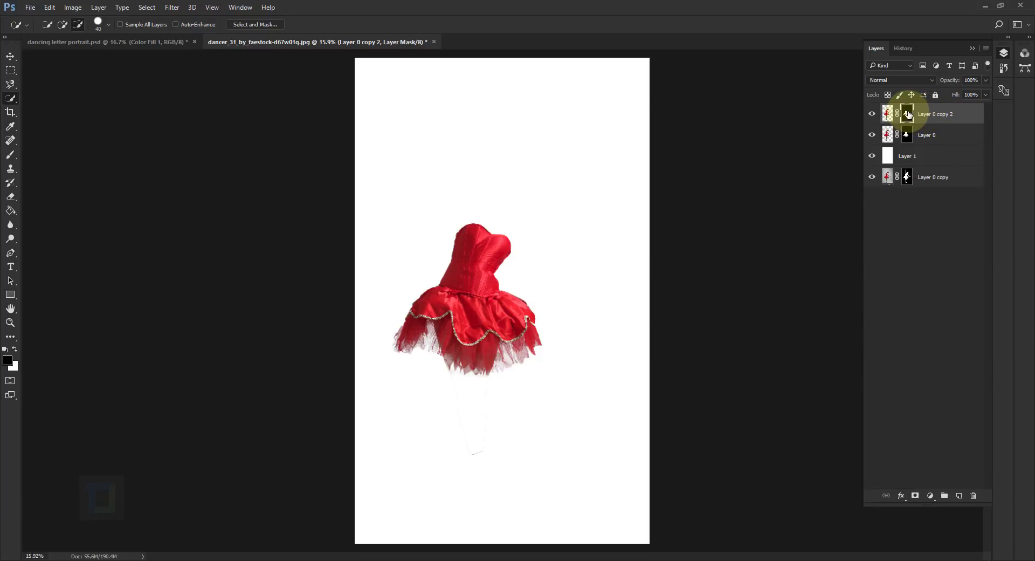
key("ctrl+i")
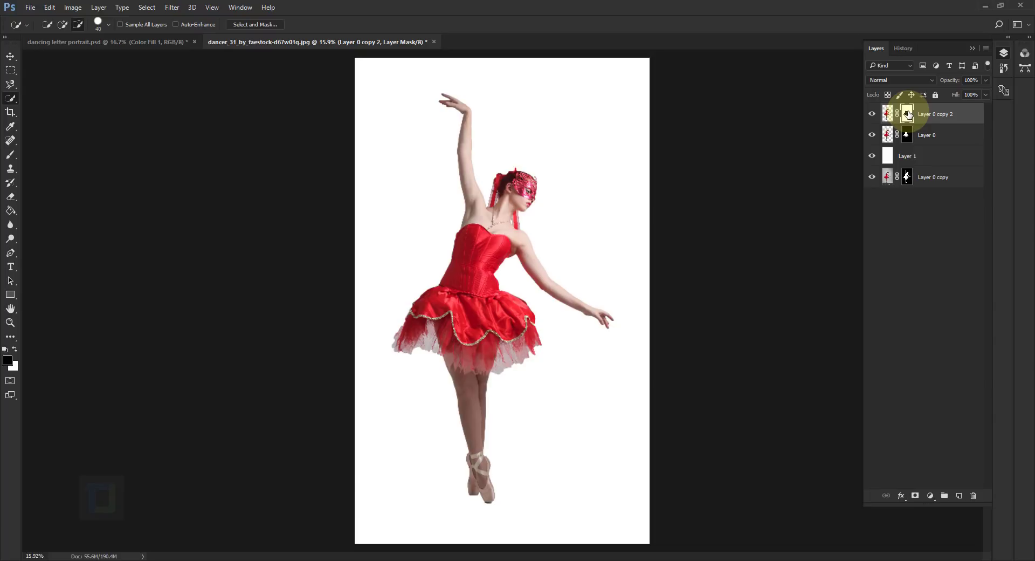
left_click(870, 114)
left_click(871, 114)
left_click(872, 136)
left_click(872, 135)
left_click(872, 136)
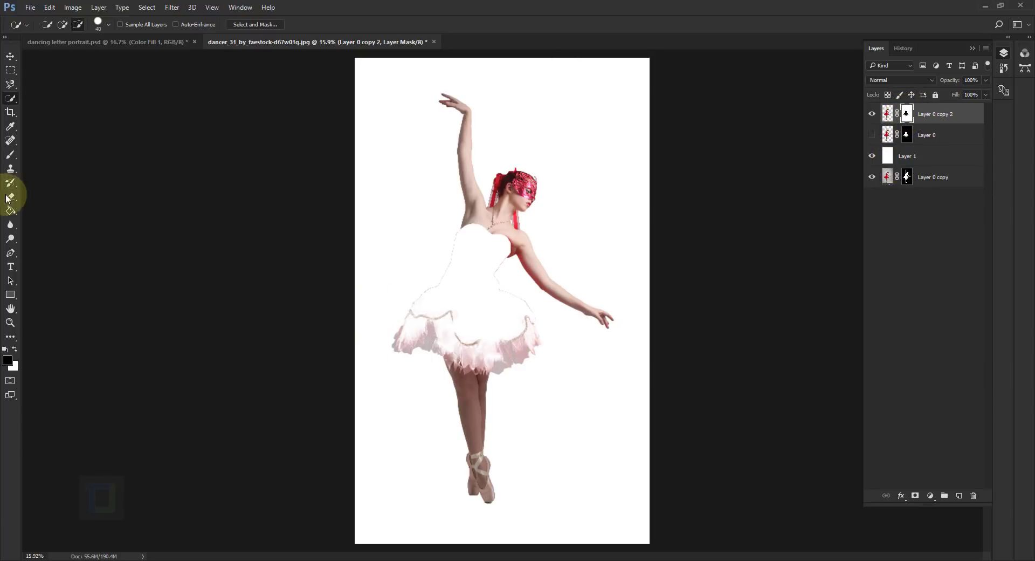
Paint black over the leftover tutu on Layer 0 copy 2's mask with a harder brush.
left_click(12, 155)
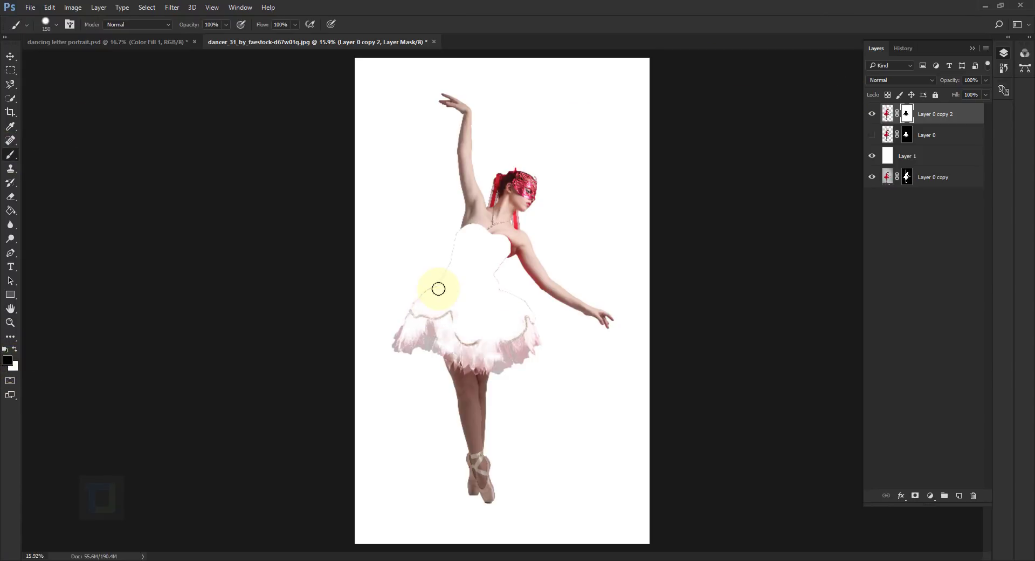
scroll(436, 251, "up", 5)
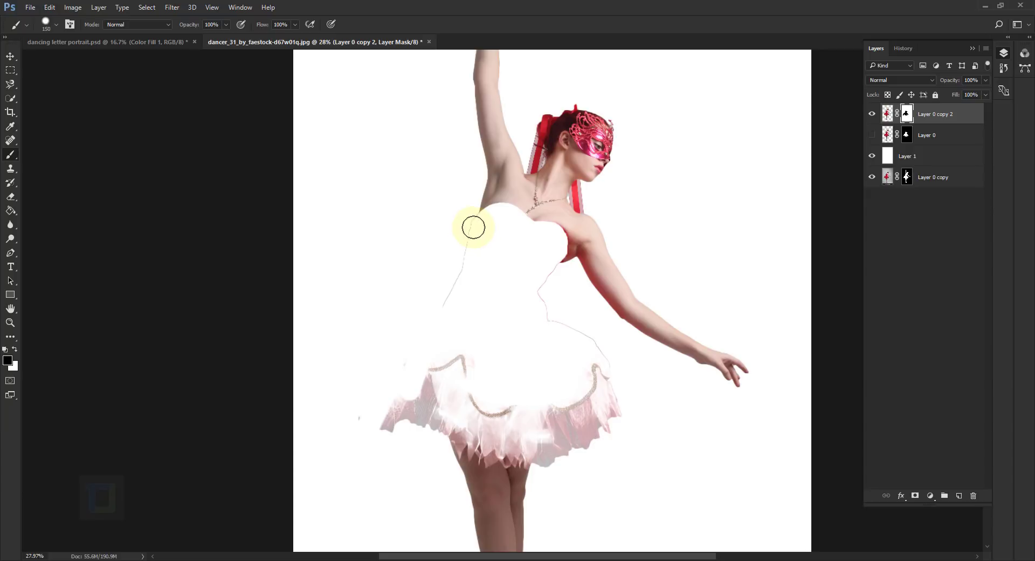
left_click_drag(594, 417, 600, 425)
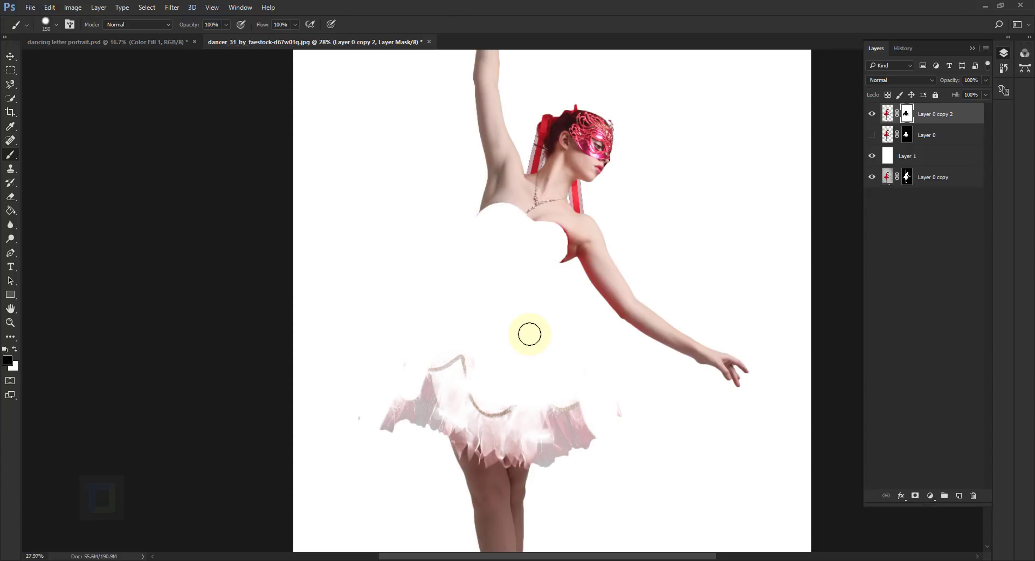
right_click(492, 296)
left_click_drag(604, 349, 606, 347)
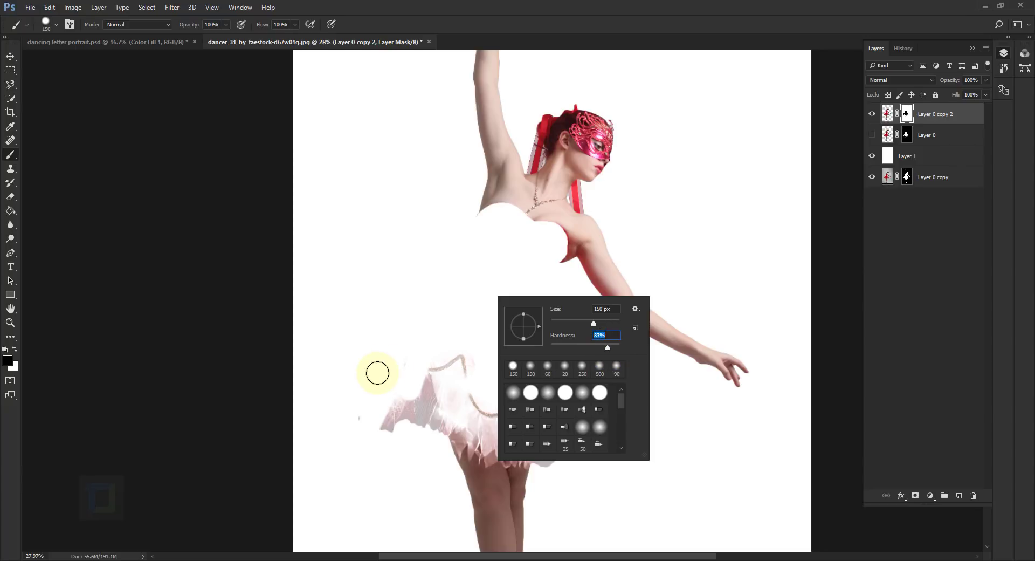
mouse_move(409, 367)
left_mouse_down()
mouse_move(438, 397)
mouse_move(458, 371)
mouse_move(566, 418)
mouse_move(439, 422)
left_mouse_up()
key("ctrl+alt+z")
key("ctrl+alt+z")
key("ctrl+shift+z")
key("ctrl+shift+z")
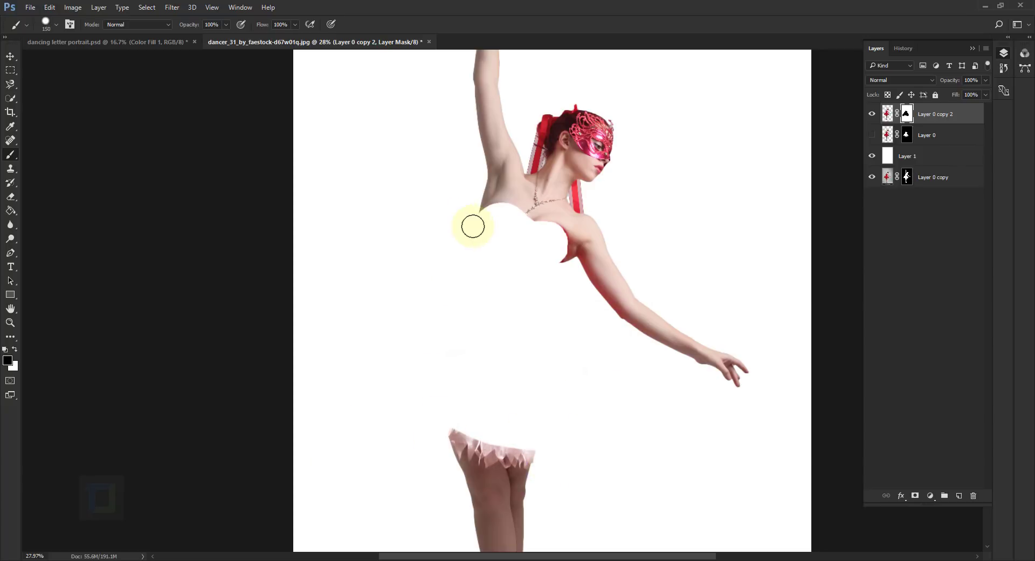
scroll(527, 302, "down", 2)
Make Layer 0 visible again to show the red dress.
left_click(872, 114)
left_click(872, 114)
left_click(872, 134)
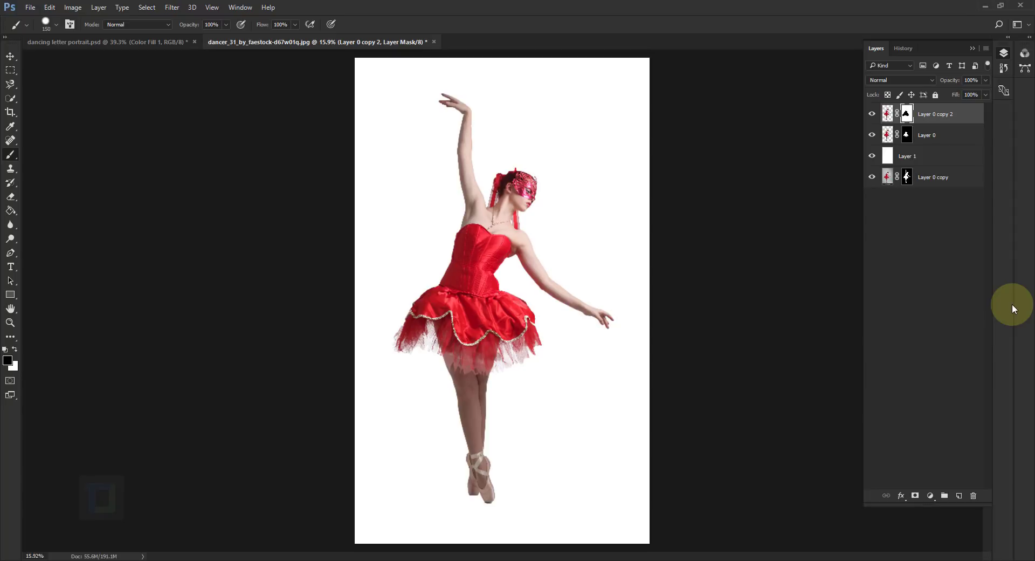
left_click(81, 42)
key("x")
key("t")
scroll(621, 278, "down", 2)
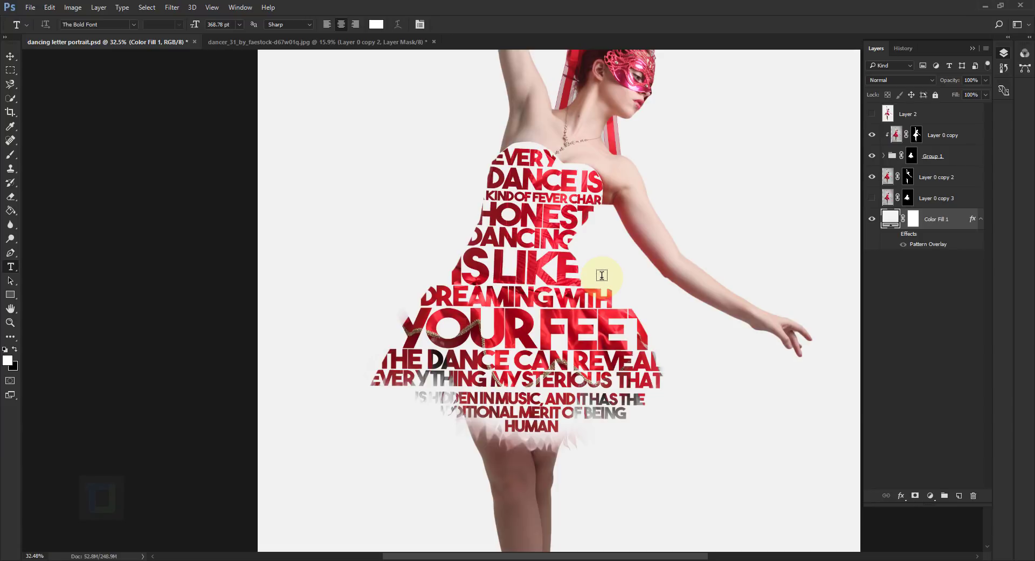
Set the text colour to black and type EVERY across the dancer's chest.
left_click(370, 42)
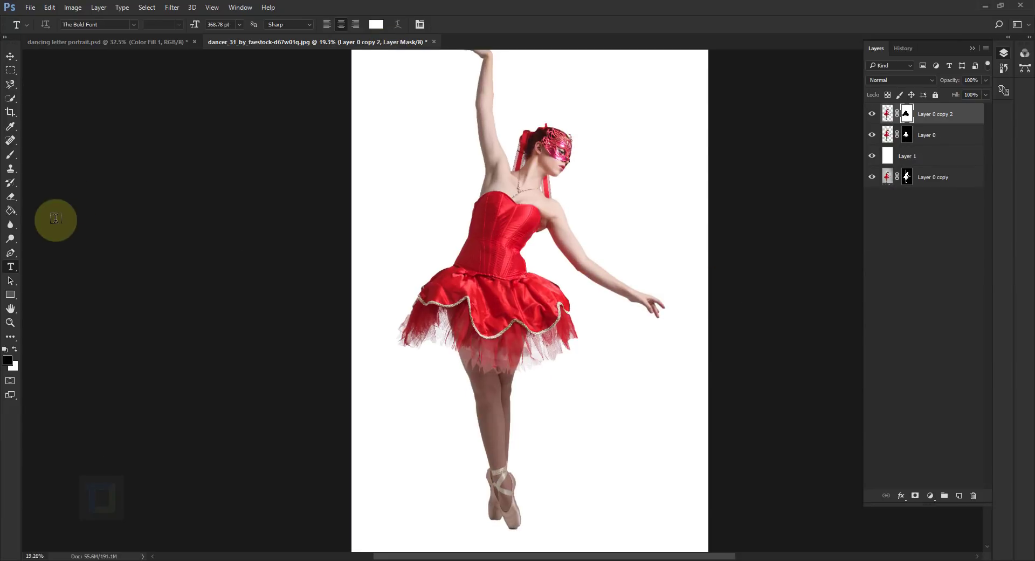
left_click(379, 25)
left_click_drag(748, 250, 686, 459)
left_click(994, 224)
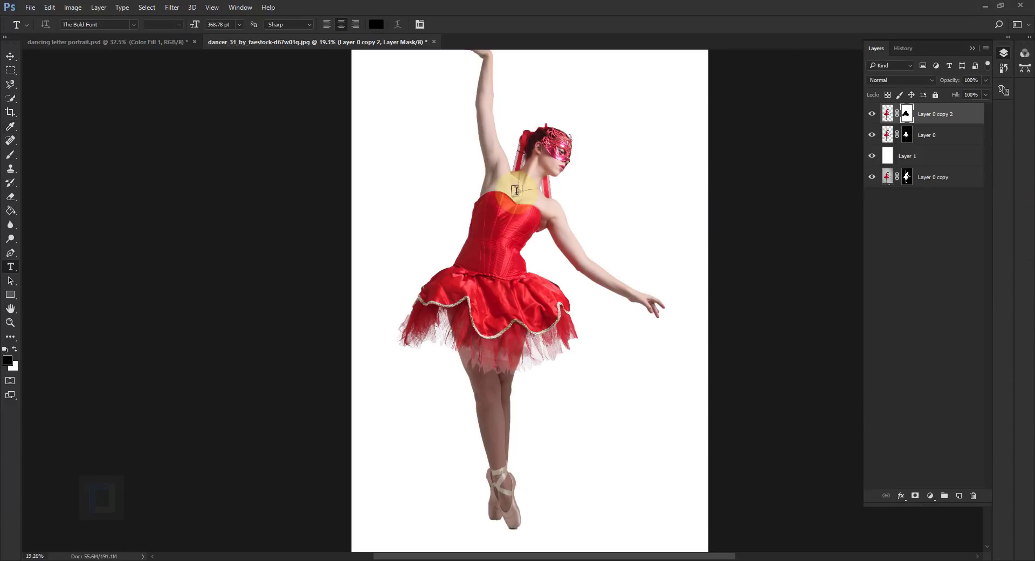
left_click(475, 220)
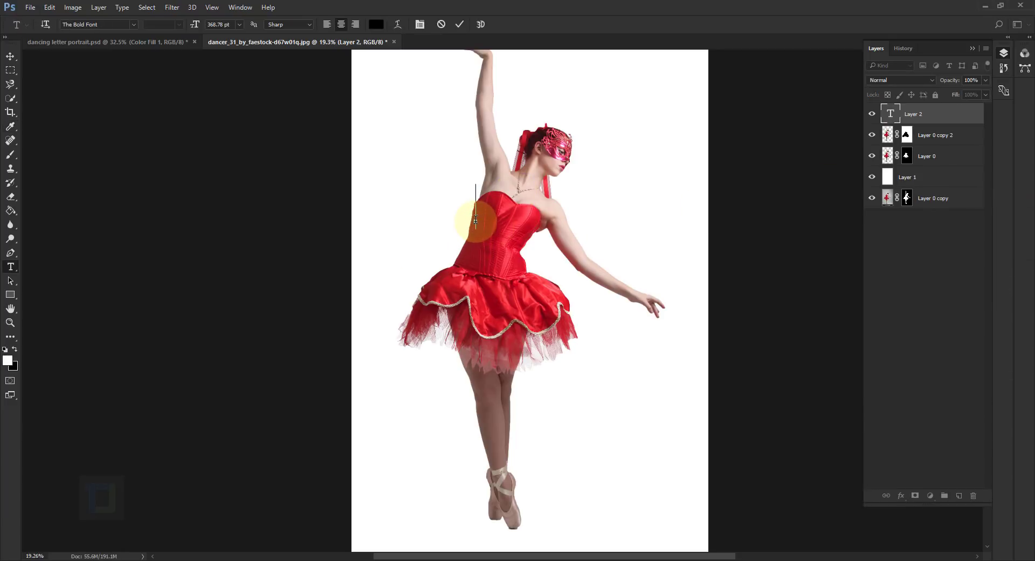
type("EVERY")
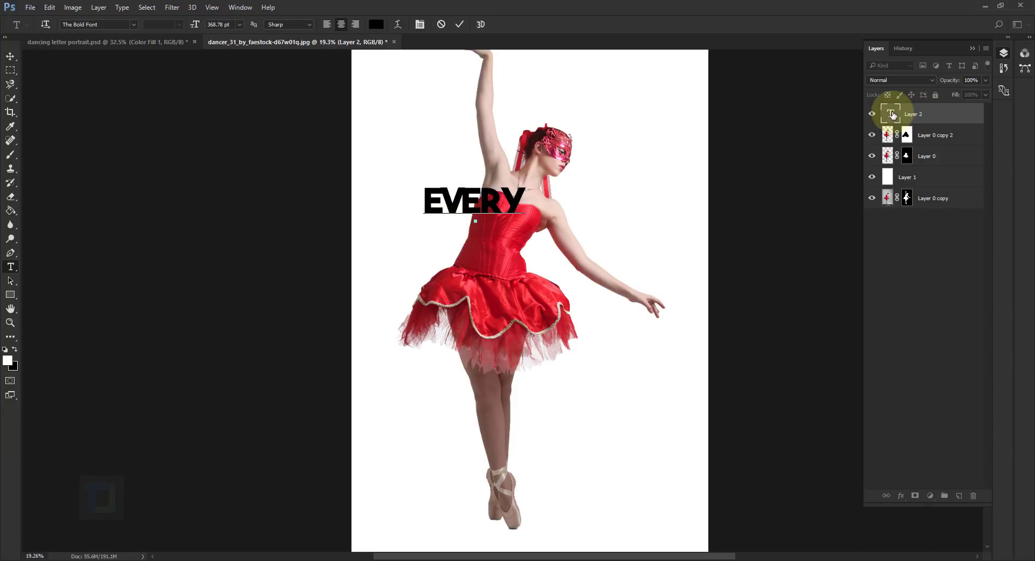
left_click(892, 114)
Set EVERY's tracking to -20 and raise its baseline shift in the Character panel.
double_click(892, 114)
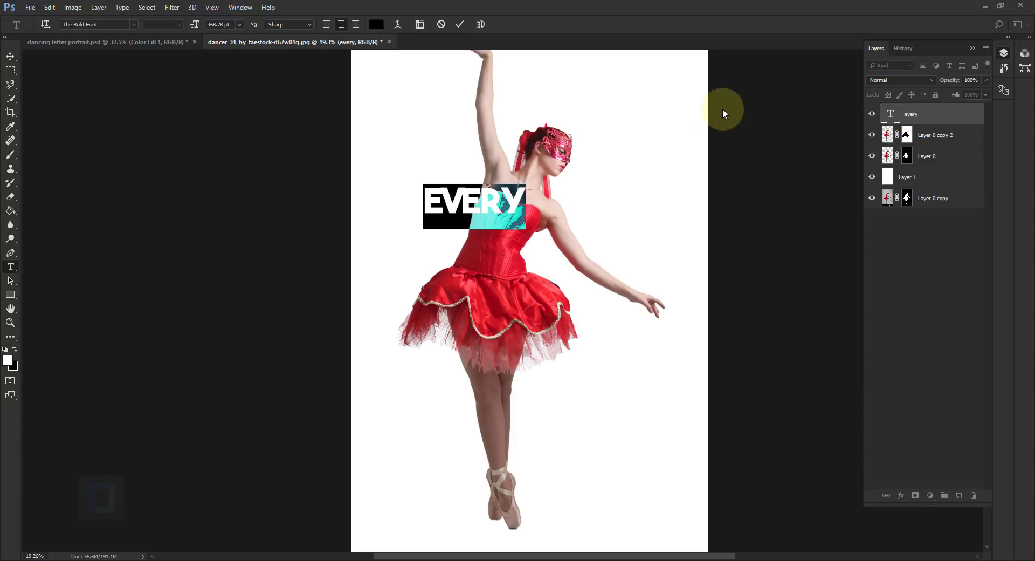
left_click(420, 24)
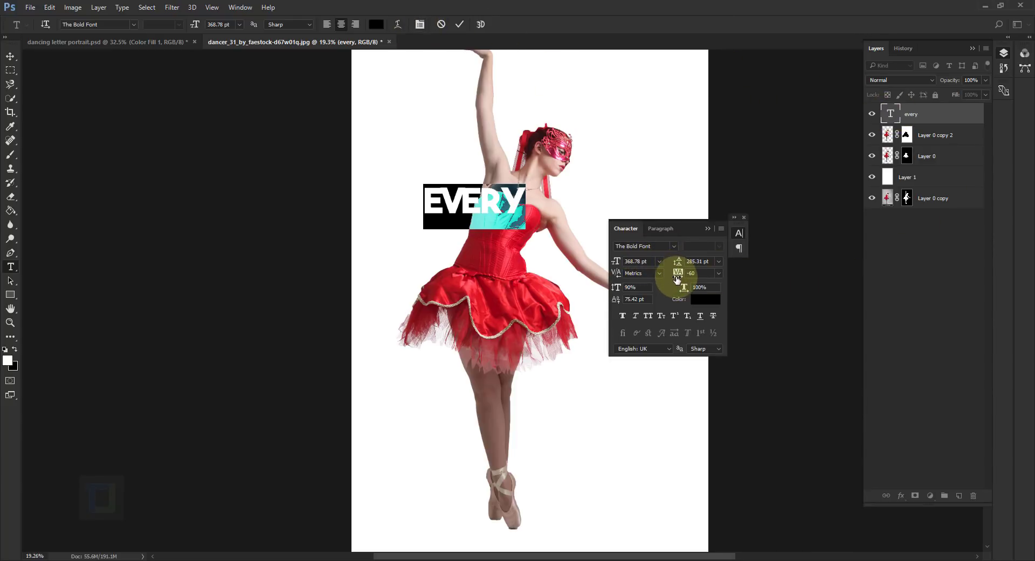
mouse_move(677, 279)
left_mouse_down()
mouse_move(688, 278)
mouse_move(674, 278)
left_mouse_up()
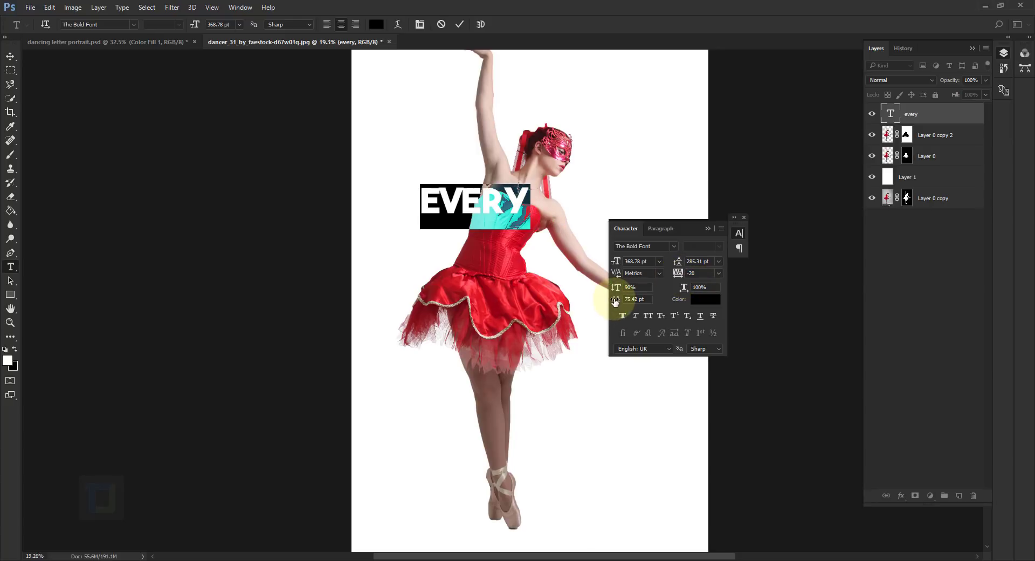
mouse_move(615, 301)
left_mouse_down()
mouse_move(647, 296)
mouse_move(608, 296)
mouse_move(629, 296)
left_mouse_up()
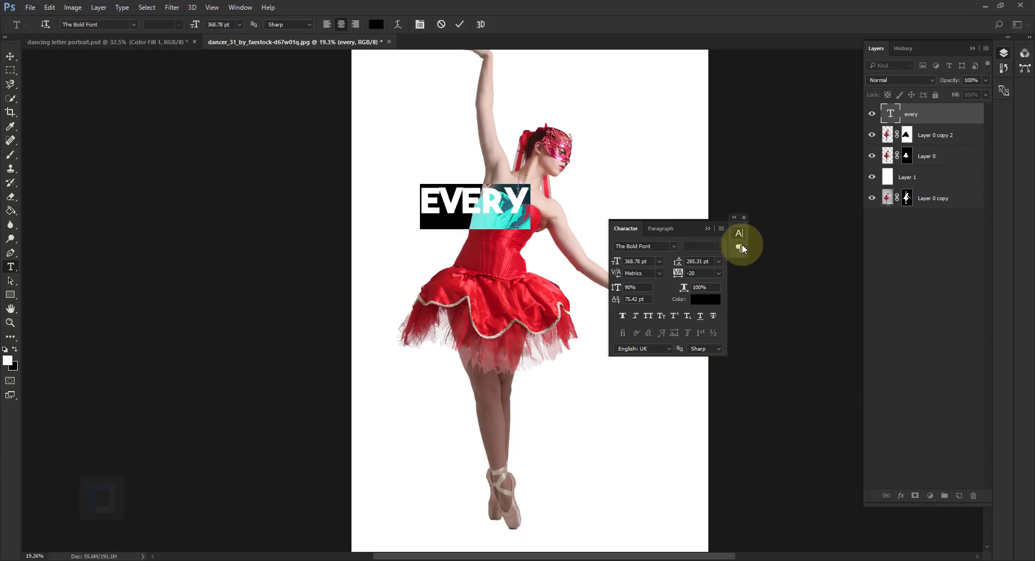
left_click(940, 111)
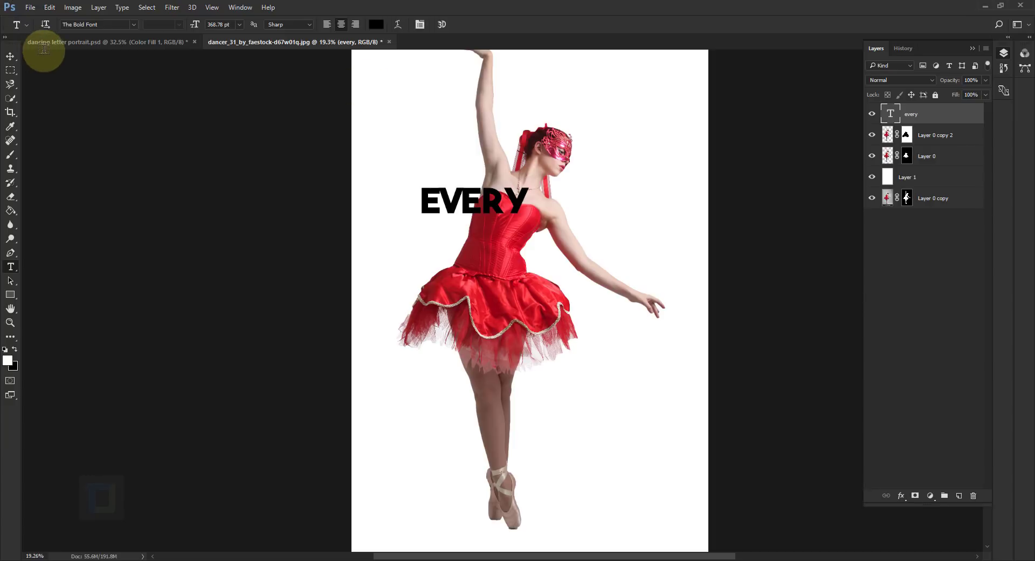
Switch to dancing letter portrait.psd and expand Group 1 to list its text layers.
left_click(63, 42)
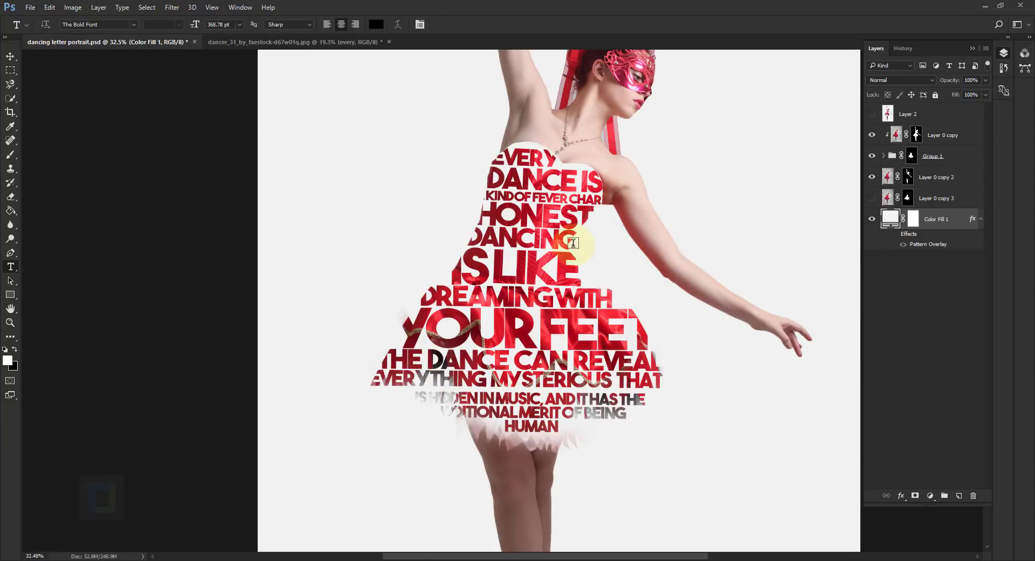
left_click(885, 157)
left_click(885, 157)
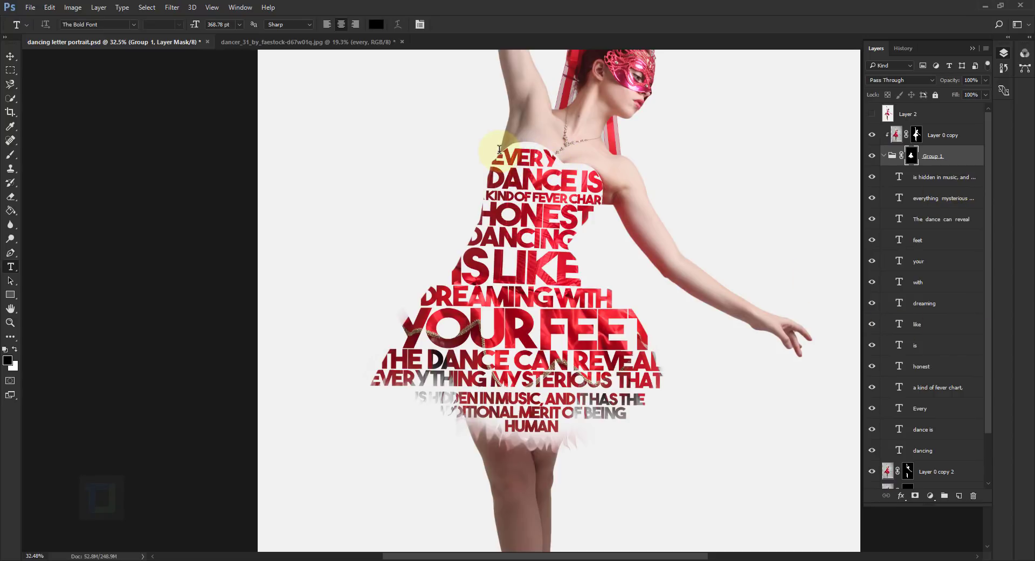
Scale the Every text layer up to about 116% and toggle the lowest text lines' visibility.
left_click(936, 408)
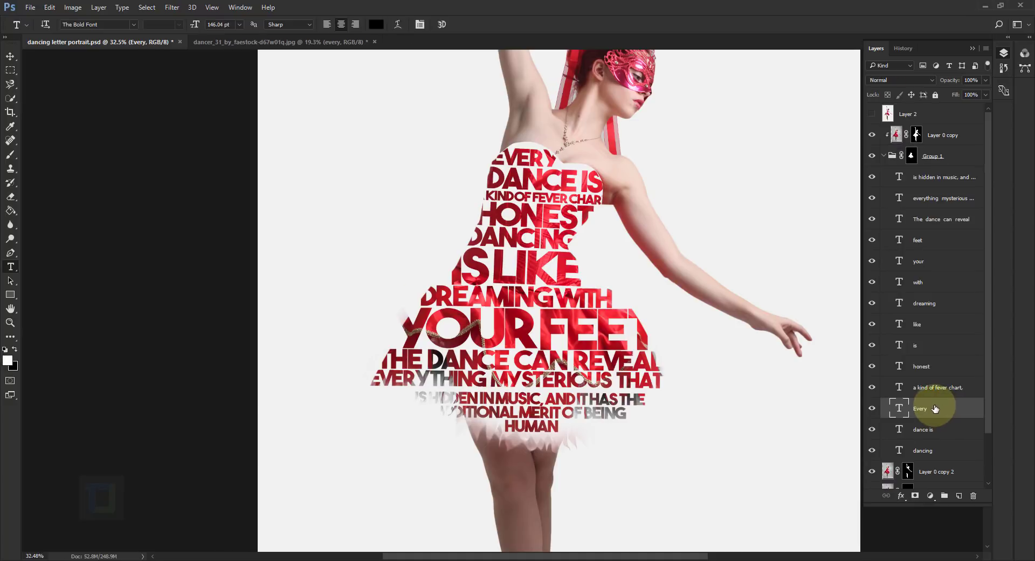
key("ctrl+t")
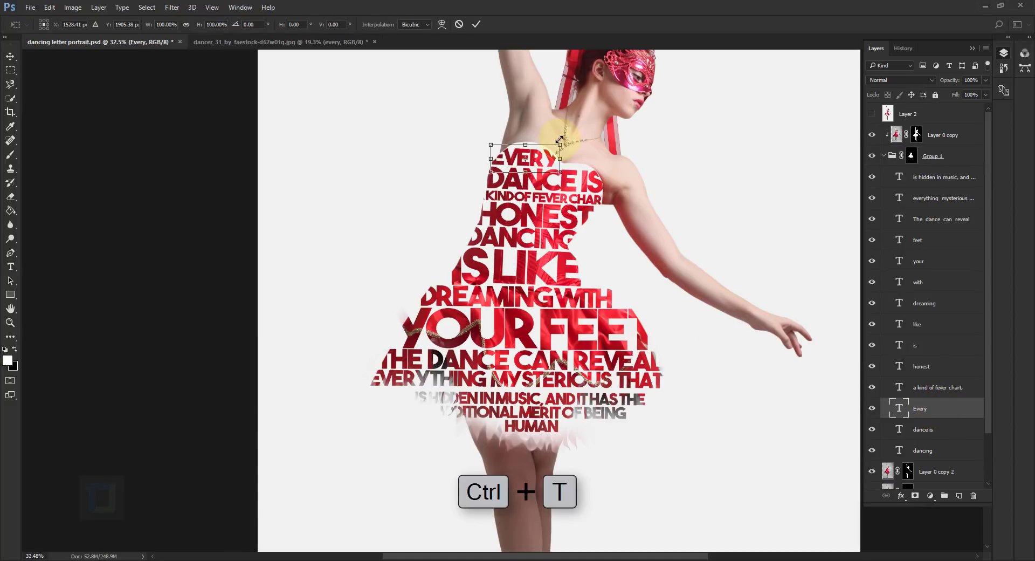
mouse_move(559, 140)
left_mouse_down()
mouse_move(577, 116)
mouse_move(571, 140)
left_mouse_up()
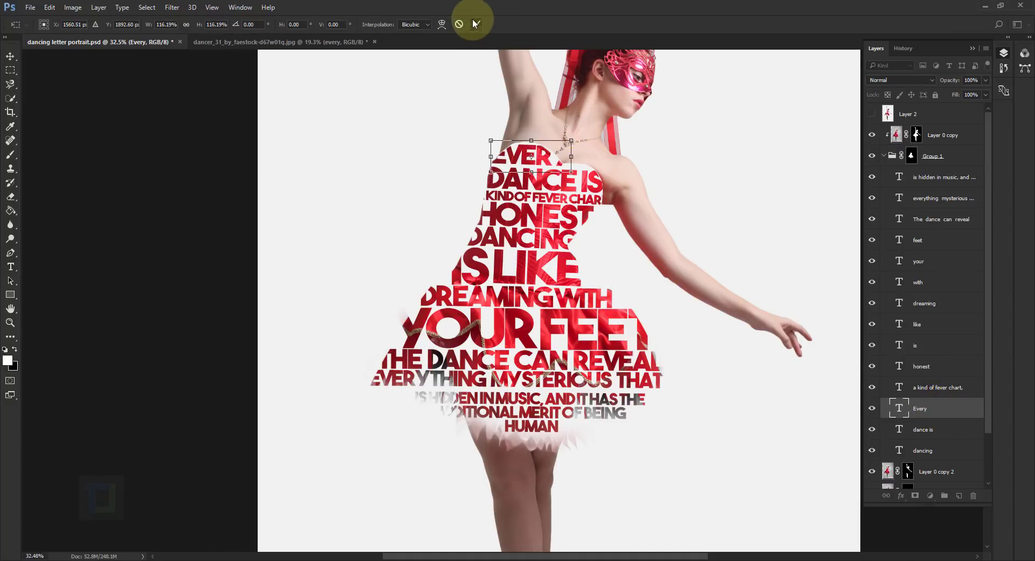
left_click(481, 27)
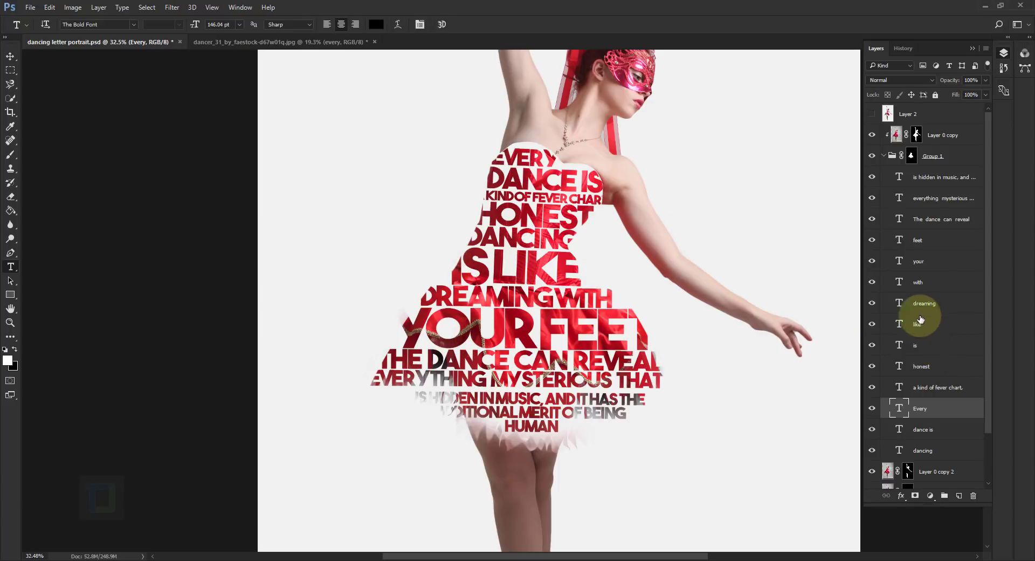
left_click(873, 177)
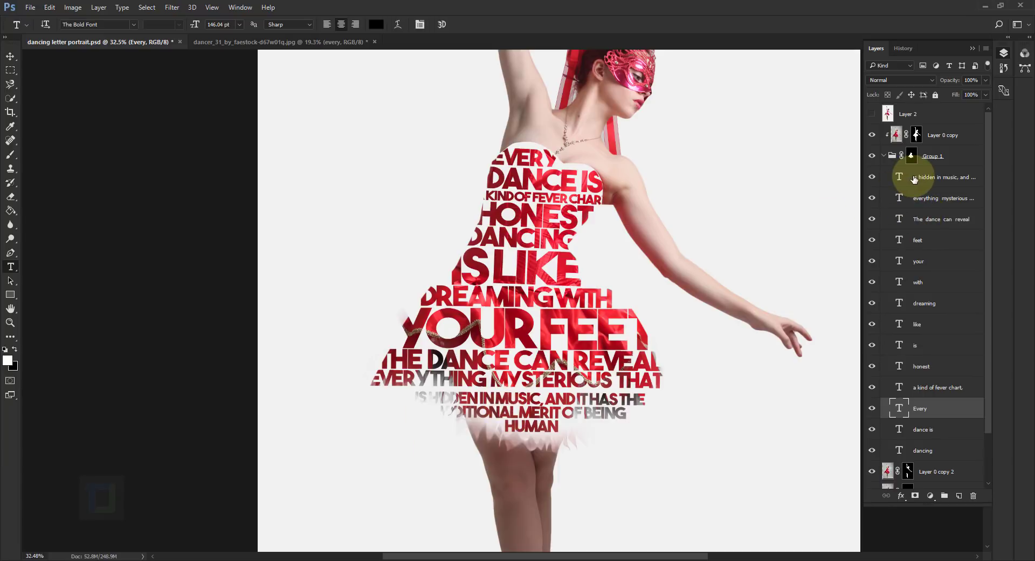
In dancer_31, fade the red dress Layer 0 to about 32% opacity, then select the every layer.
left_click(241, 46)
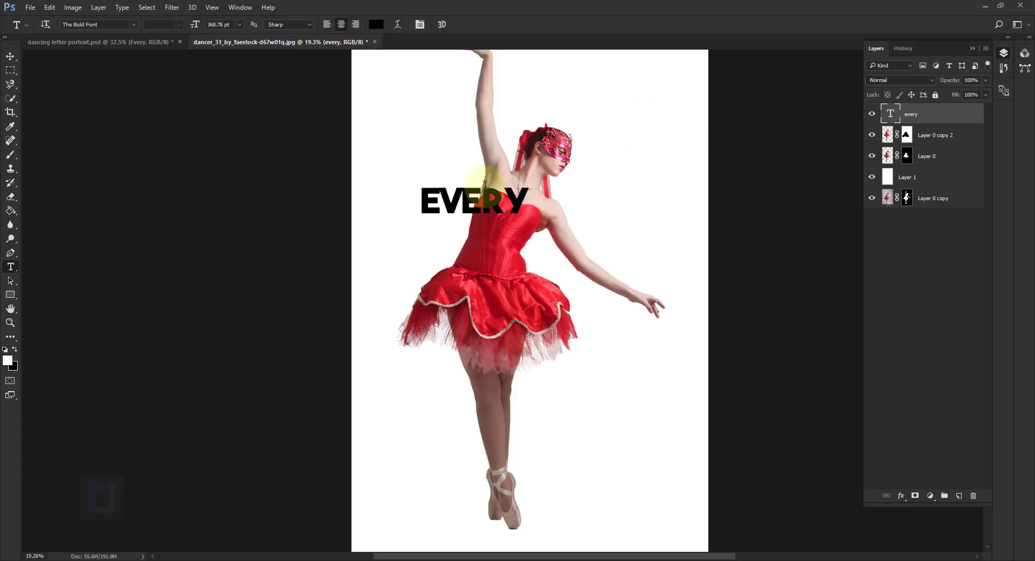
scroll(475, 200, "up", 2)
scroll(477, 201, "down", 2)
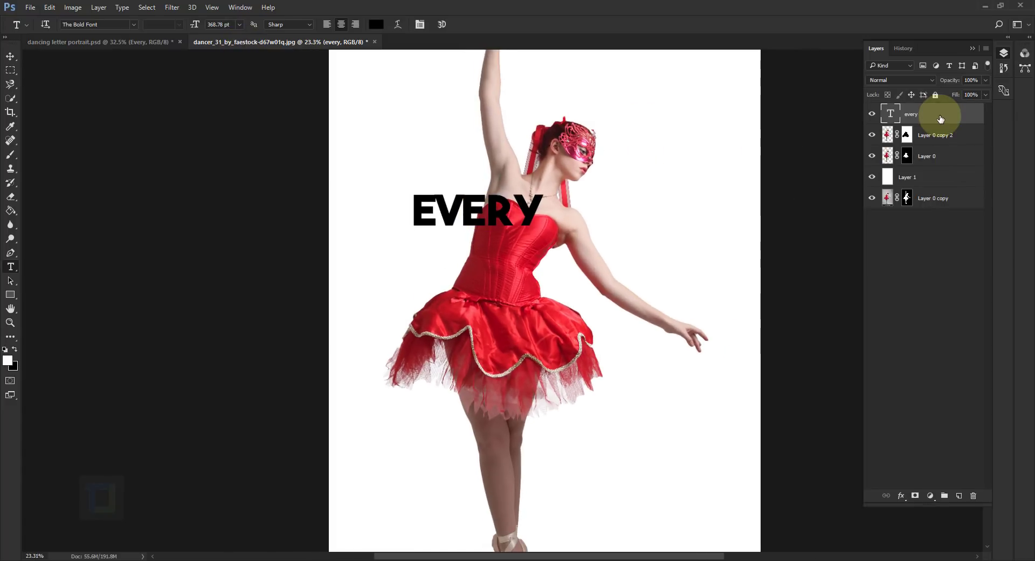
left_click(941, 156)
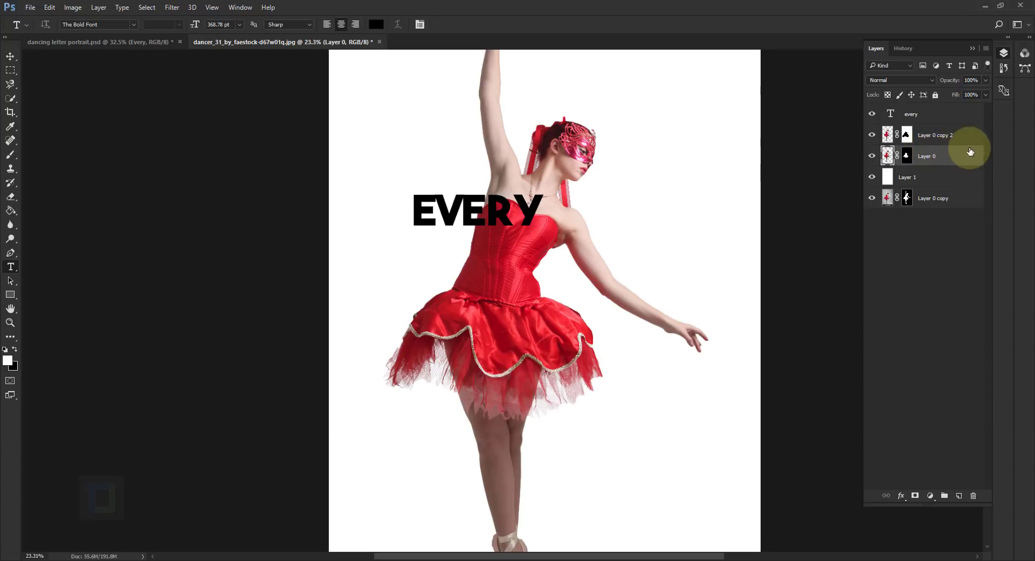
left_click(873, 156)
left_click(873, 156)
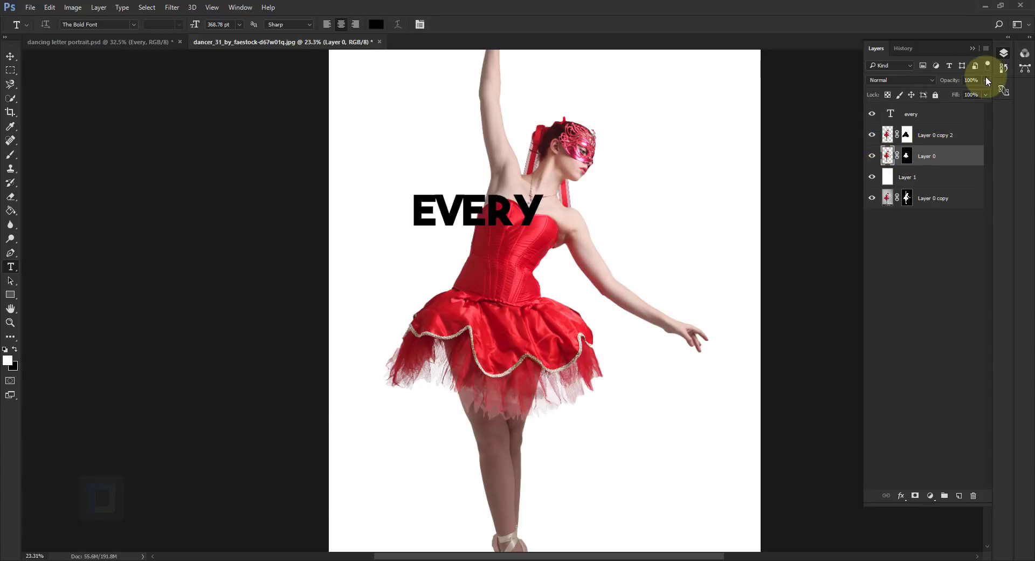
left_click_drag(950, 93, 947, 93)
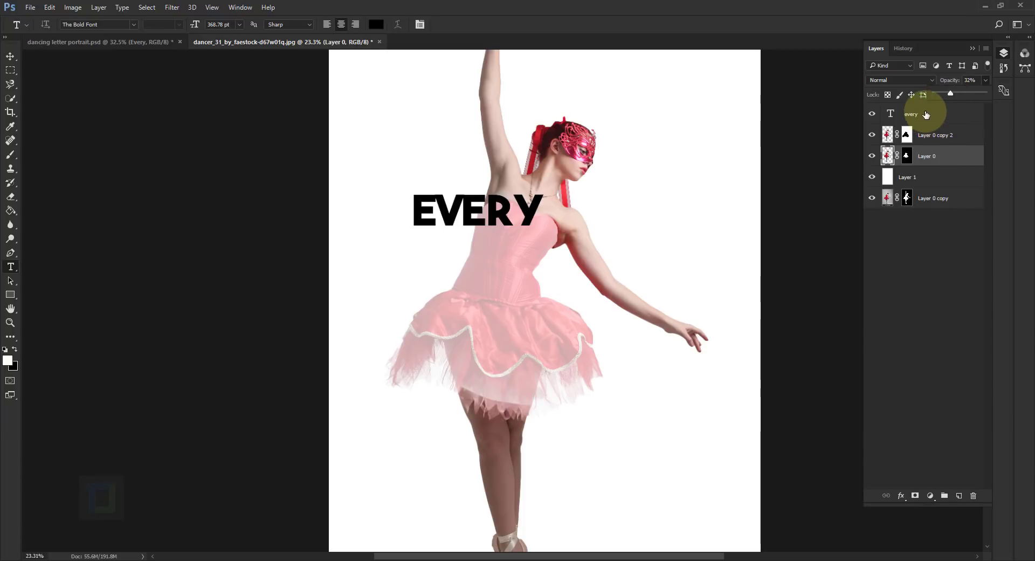
left_click(922, 113)
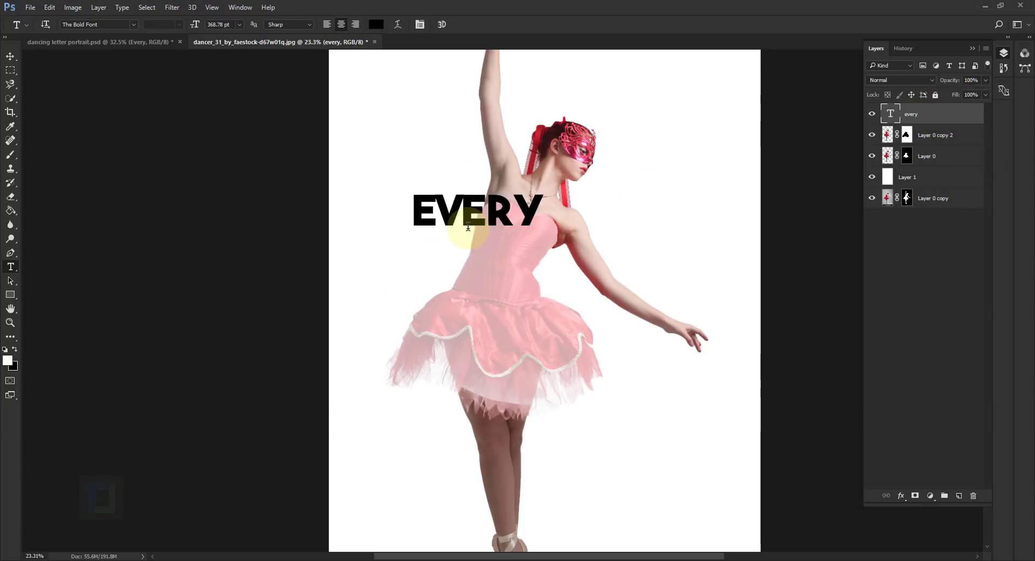
Scale EVERY down to about 141 pt and place it across the top of the bodice.
key("ctrl+t")
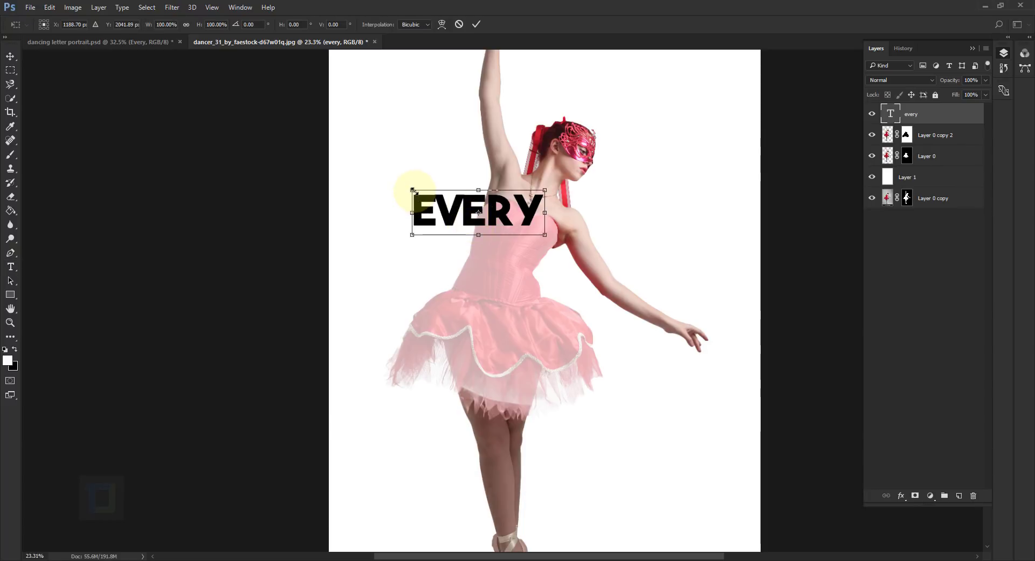
left_click_drag(414, 190, 501, 216)
scroll(475, 209, "up", 3)
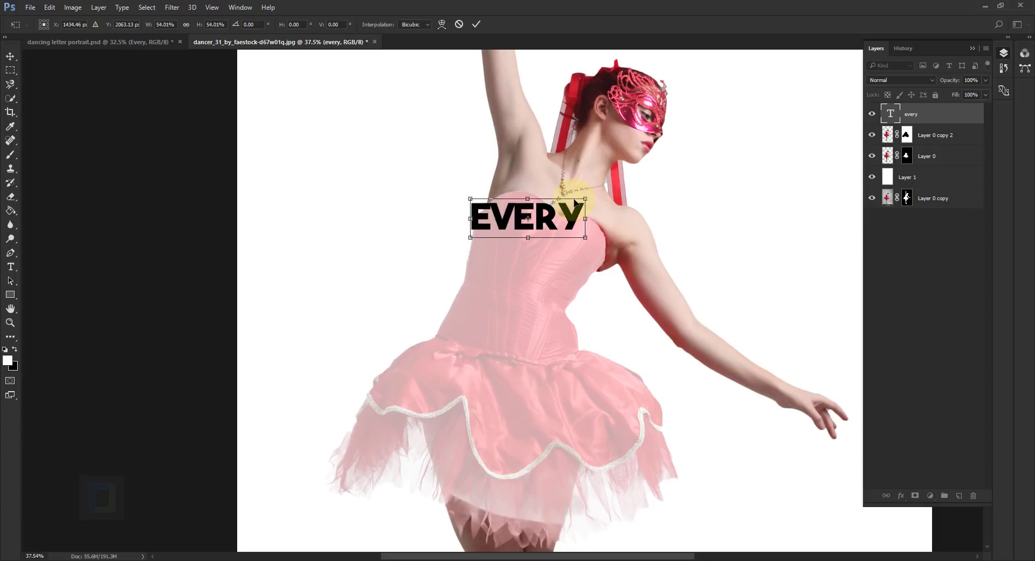
left_click_drag(585, 199, 548, 221)
left_click_drag(474, 201, 502, 225)
left_click_drag(571, 215, 550, 203)
left_click(477, 24)
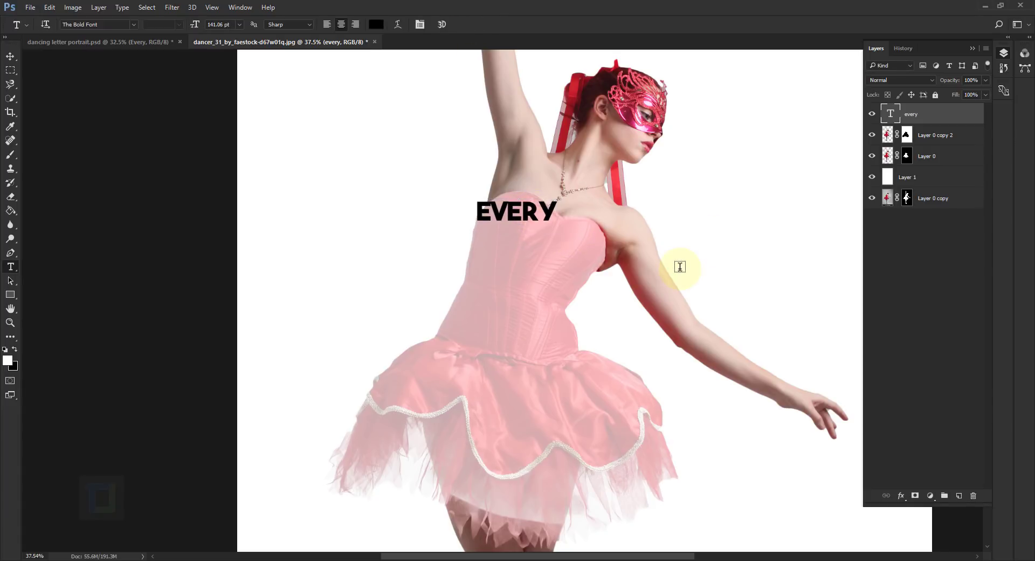
Duplicate the EVERY text and position the copy just beneath the original.
key("ctrl+j")
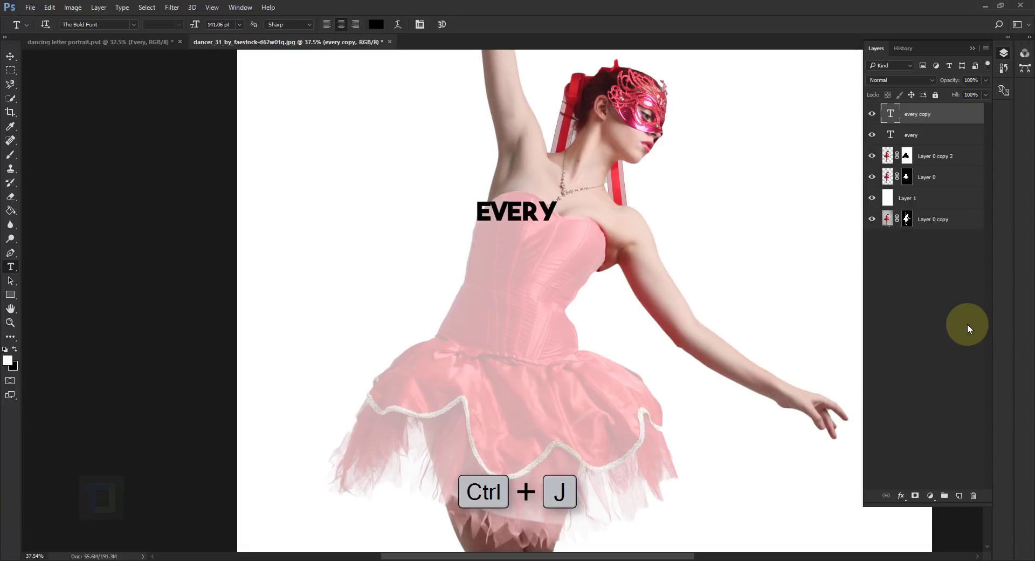
left_click(10, 56)
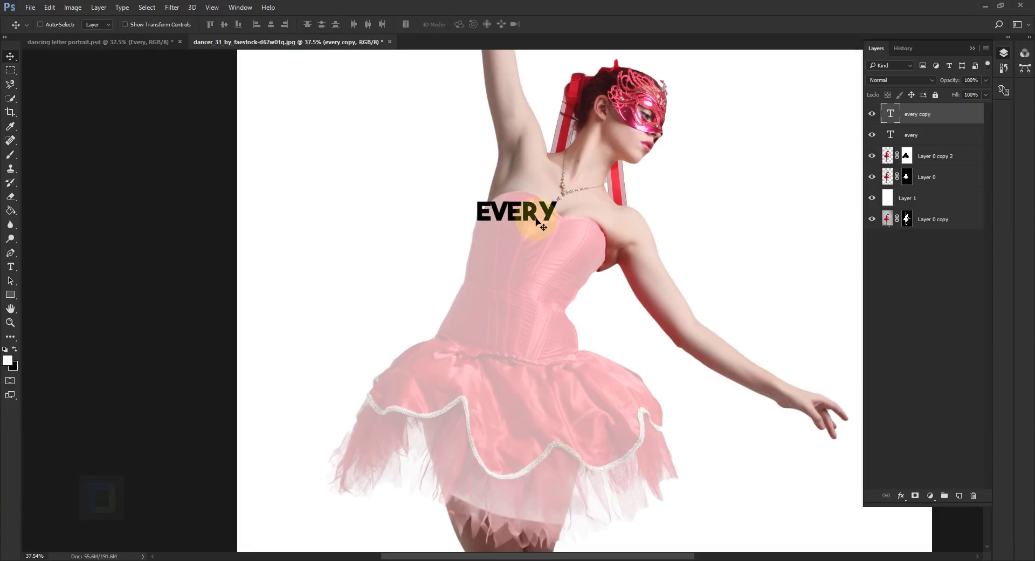
key("shift")
left_click_drag(534, 218, 526, 237)
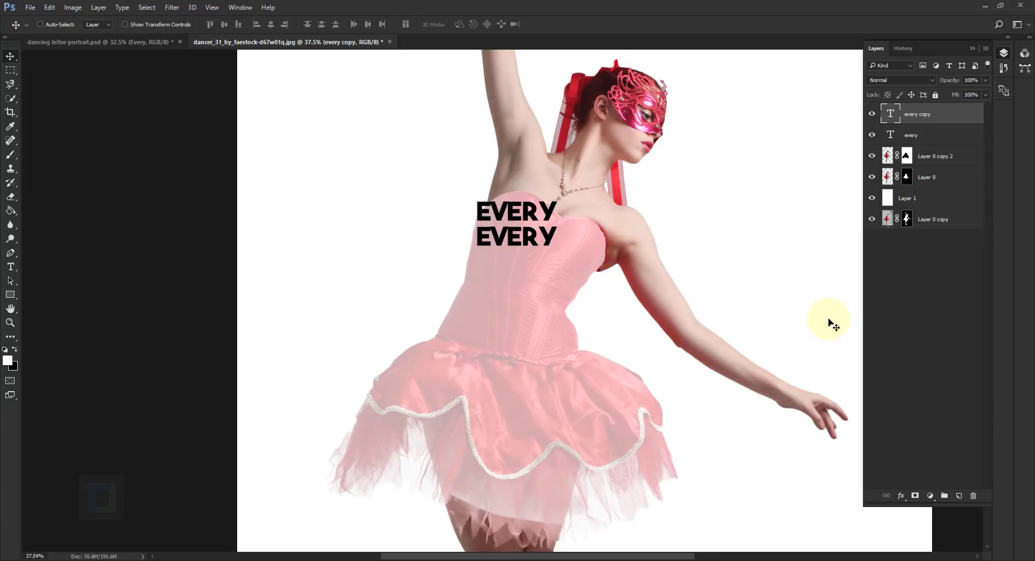
key("Up")
key("Up")
key("Up")
key("Up")
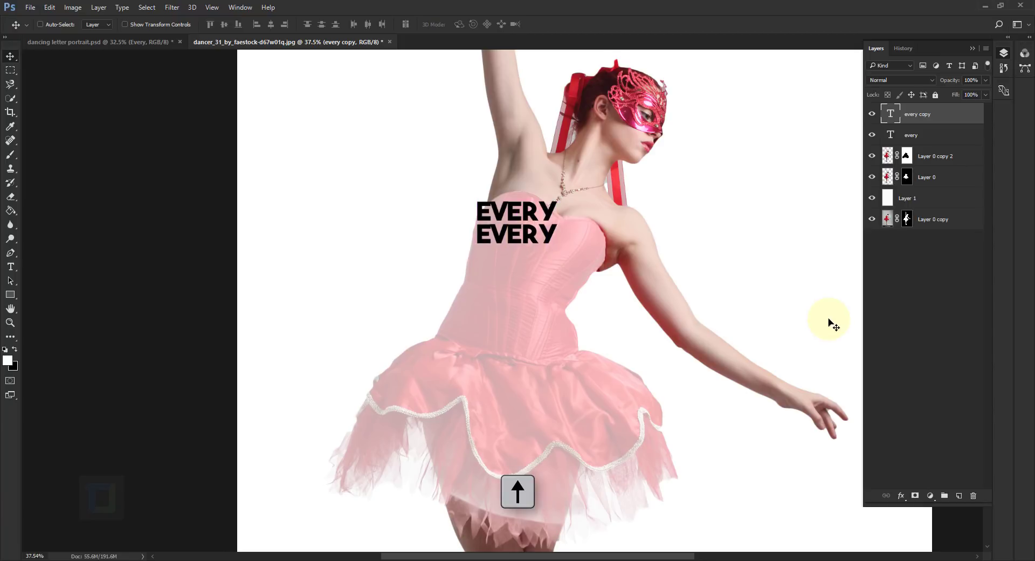
key("Up")
key("Up")
key("Up")
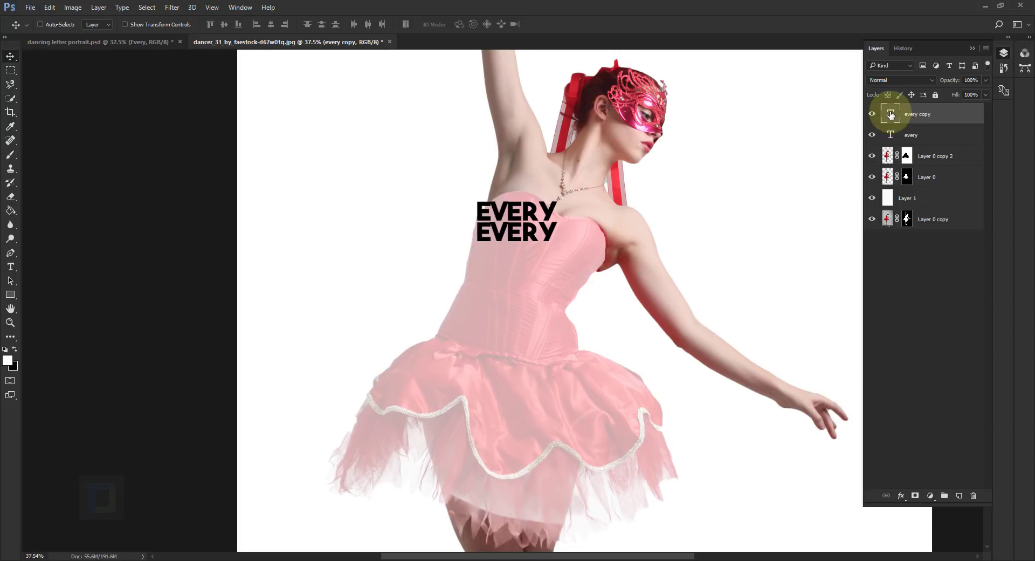
Retype the copy as DANCE IS and enlarge it to about 133%.
double_click(891, 114)
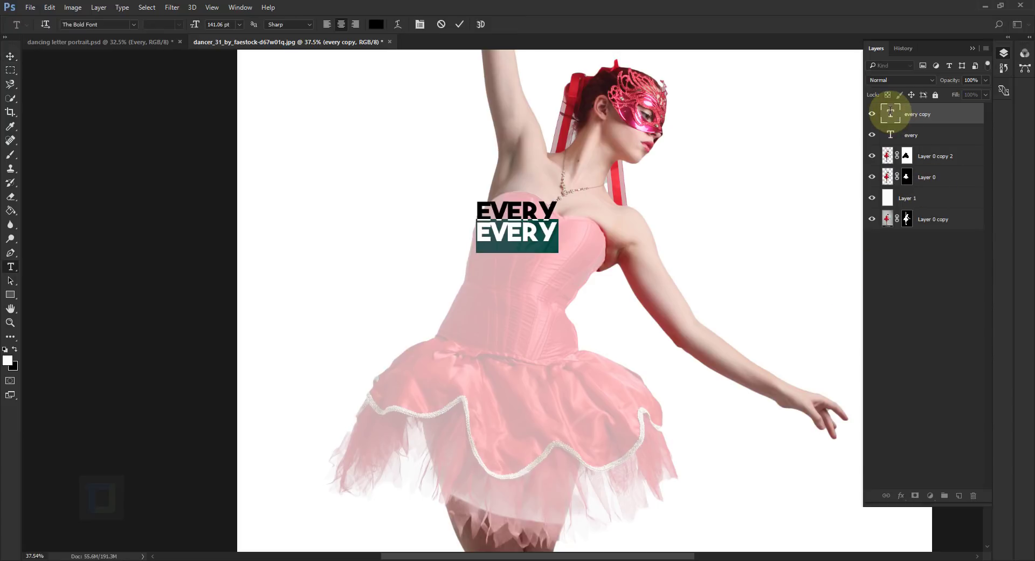
type("DANC")
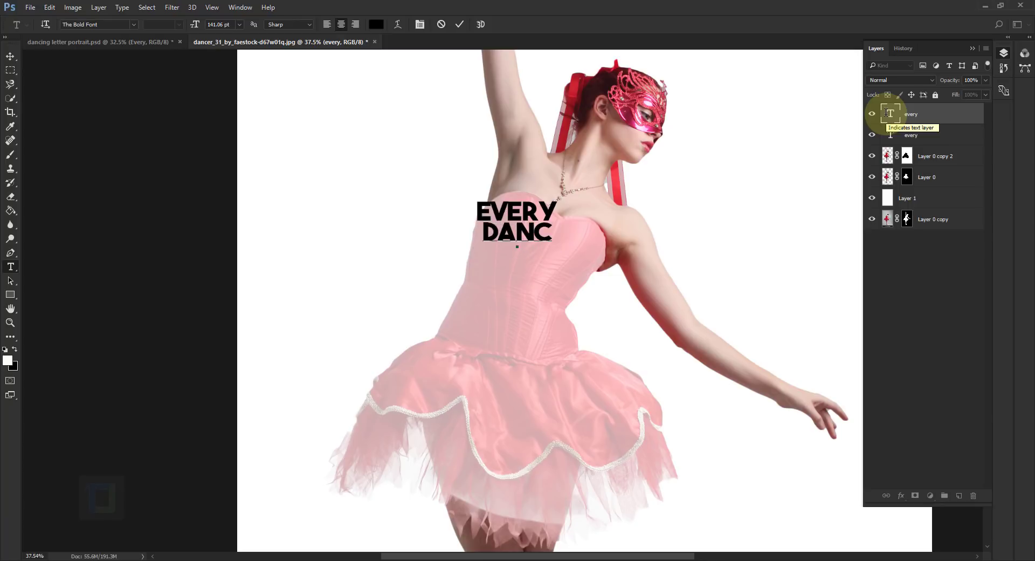
type("E IS")
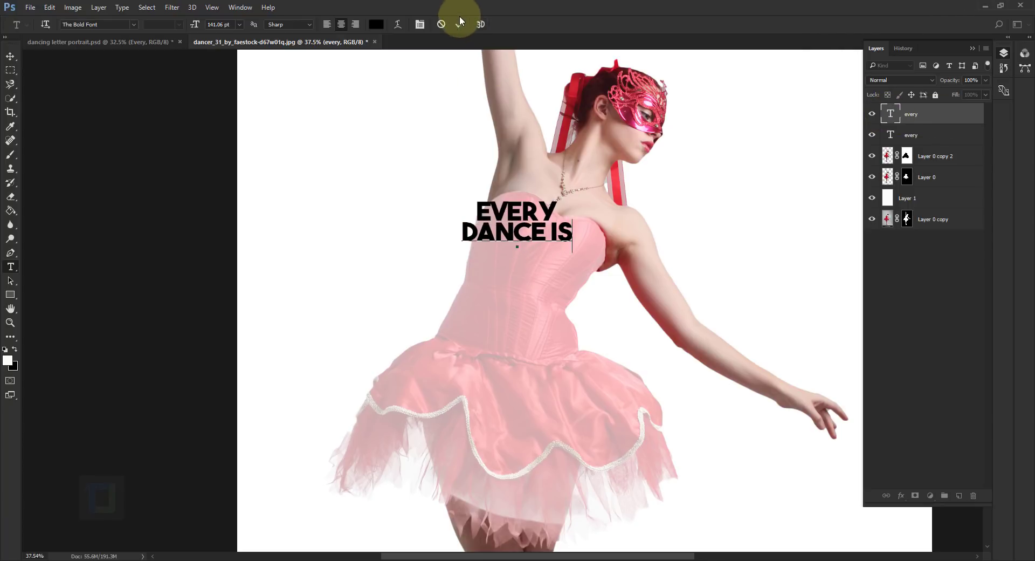
left_click(459, 22)
key("v")
key("ctrl")
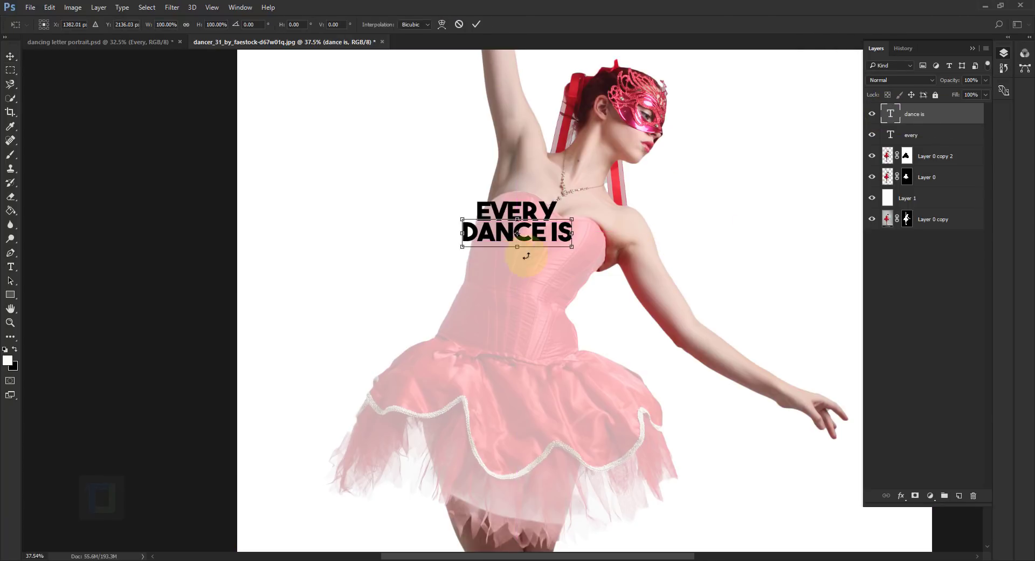
left_click_drag(573, 246, 610, 218)
Apply the DANCE IS size, then add a copy below reading A KIND OF A FEVER CHART.
key("Return")
scroll(646, 362, "down", 2)
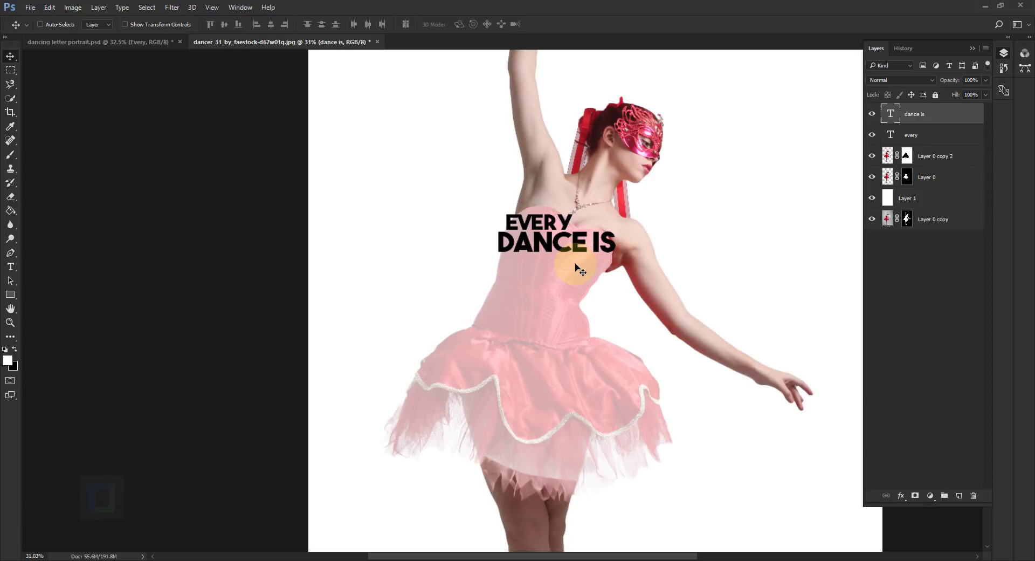
left_click_drag(579, 270, 580, 291)
double_click(890, 113)
type("A KIND OF A FEVER CHART")
key("ctrl+Return")
Shrink the A KIND OF A FEVER CHART line to about 36%.
key("ctrl+t")
left_click_drag(710, 250, 593, 261)
scroll(542, 259, "up", 3)
left_click_drag(407, 252, 406, 250)
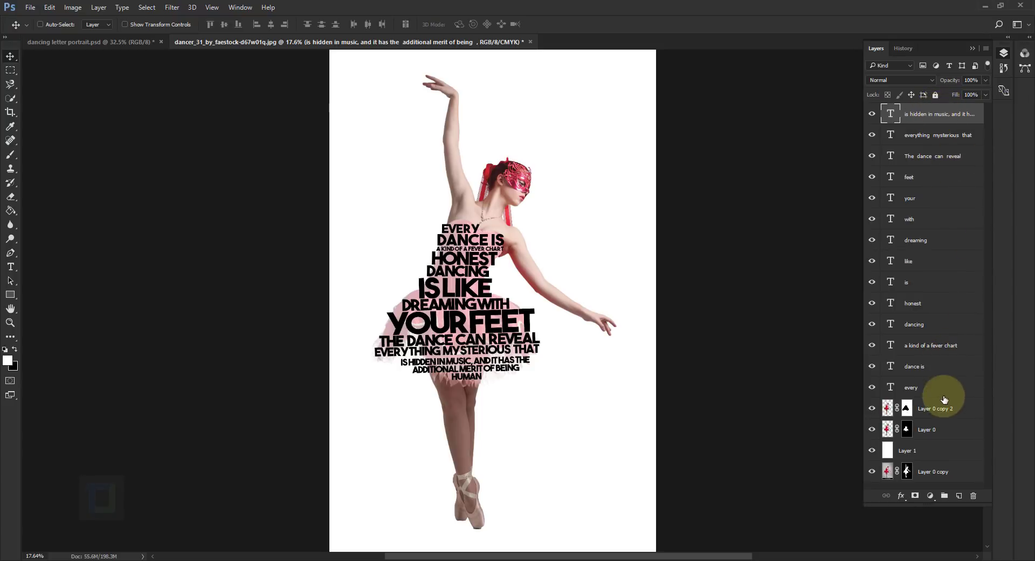
Group all the quote text layers into Group 1.
left_click(926, 389, "shift")
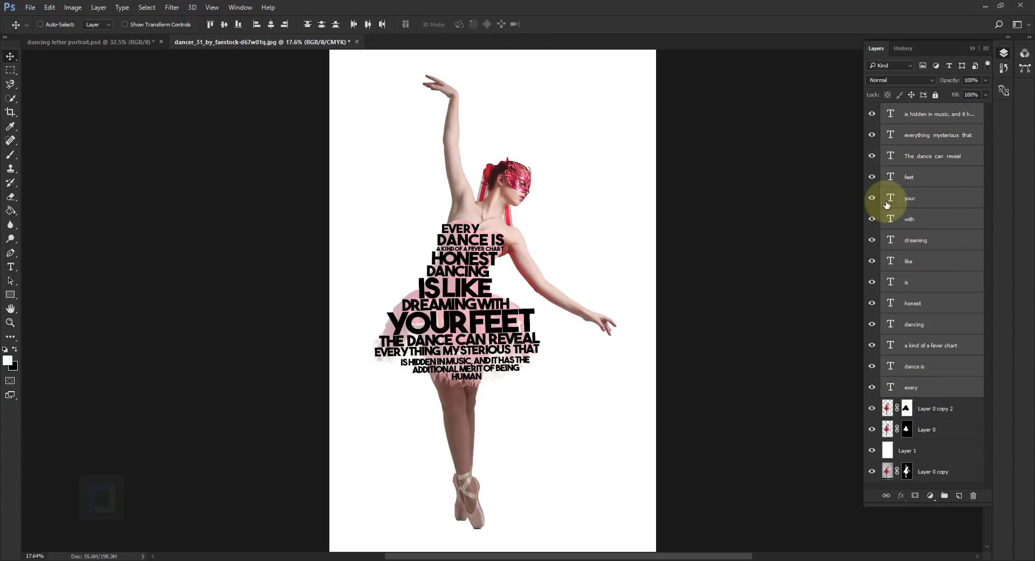
key("ctrl+g")
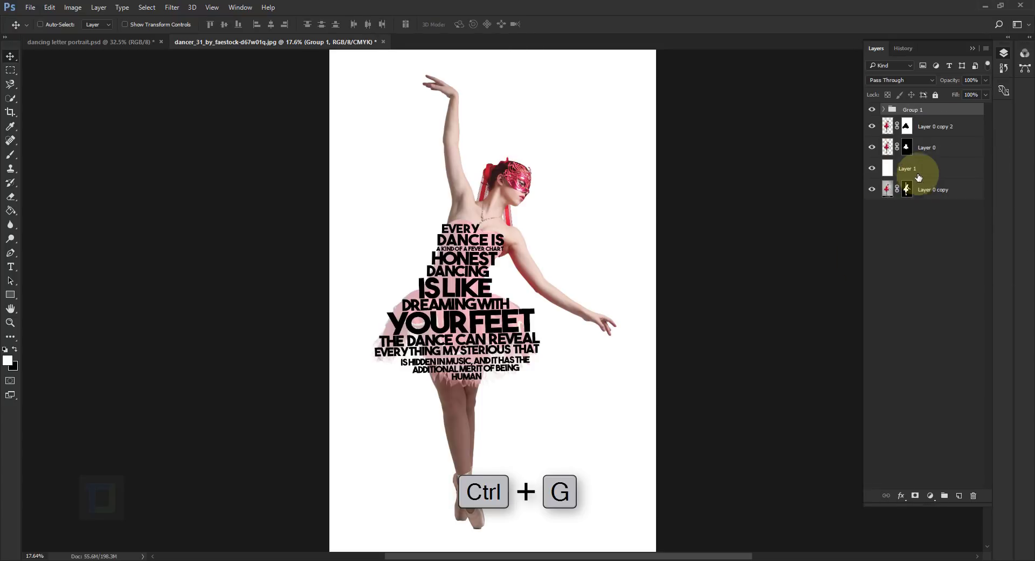
left_click(872, 110)
left_click(873, 112)
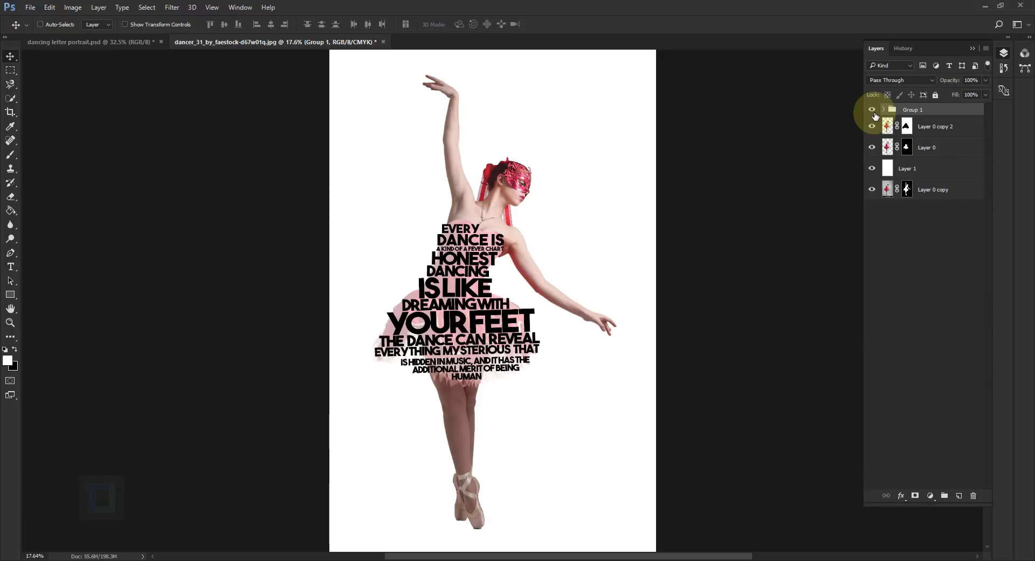
Set the red dress Layer 0 to 100% opacity and move Group 1 beneath it.
left_click(933, 150)
left_click_drag(945, 85, 1028, 85)
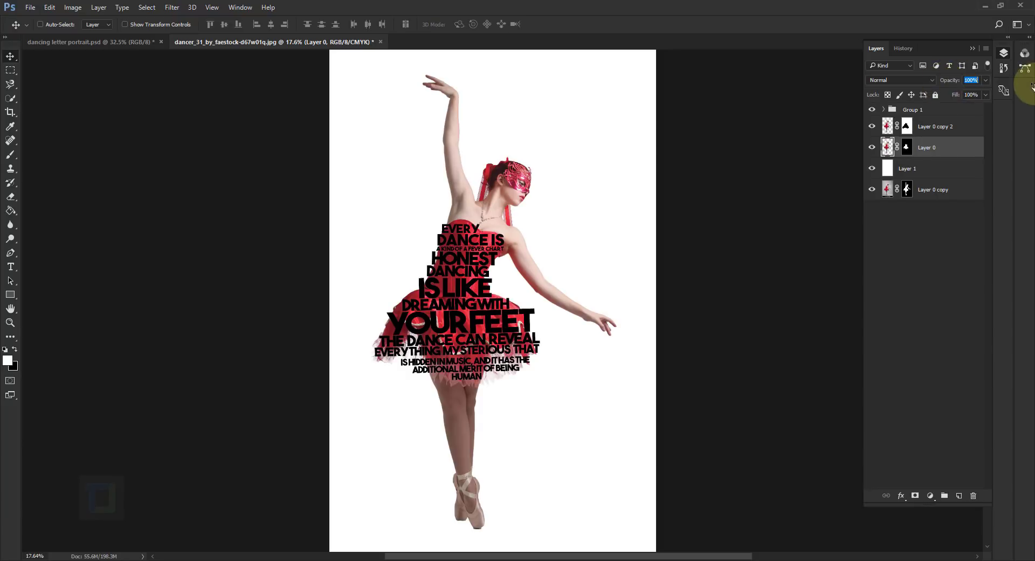
left_click(920, 109)
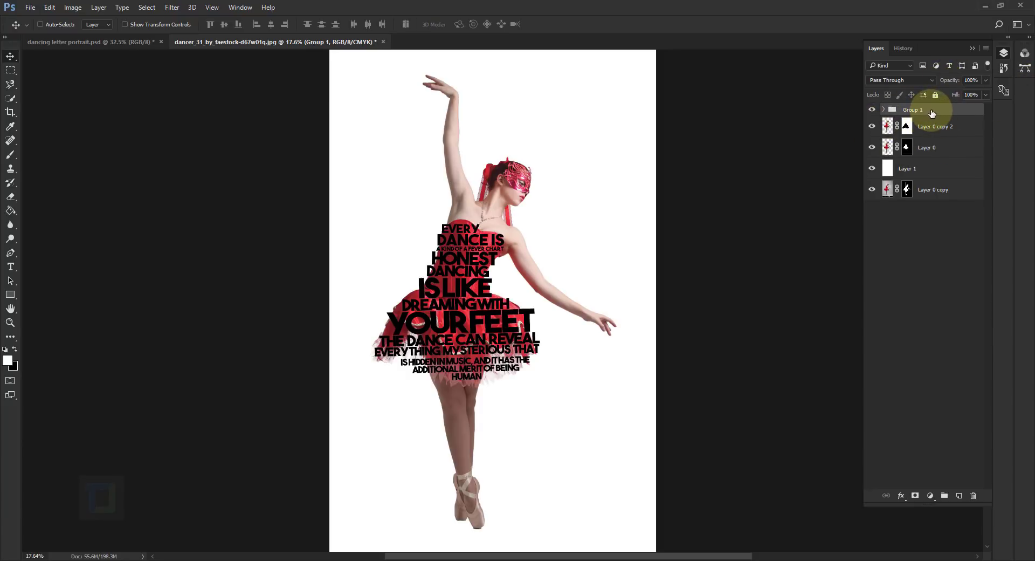
left_click_drag(932, 115, 928, 166)
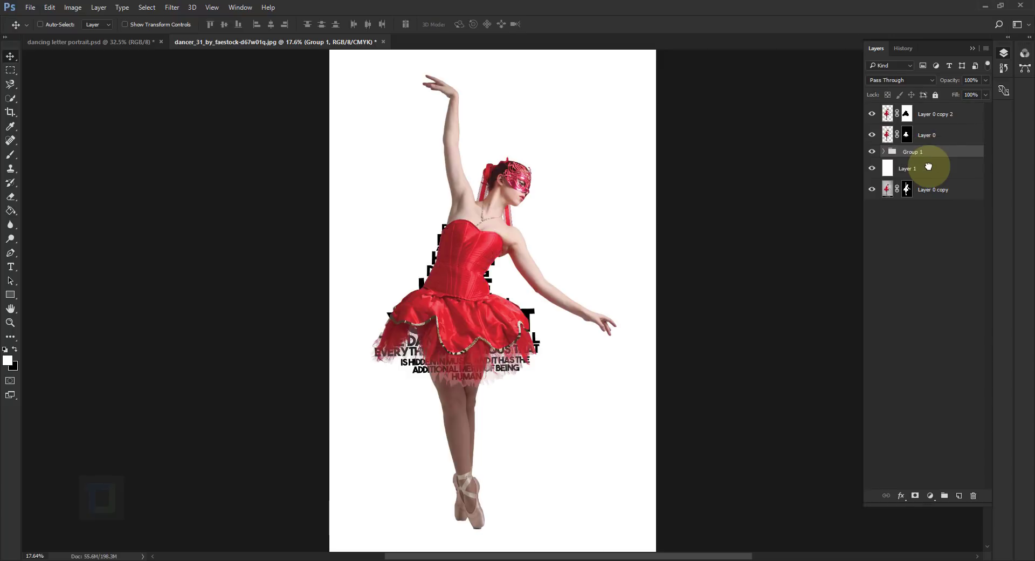
Make Layer 0 a clipping mask over the text and copy its dress mask onto Group 1.
left_click(954, 137)
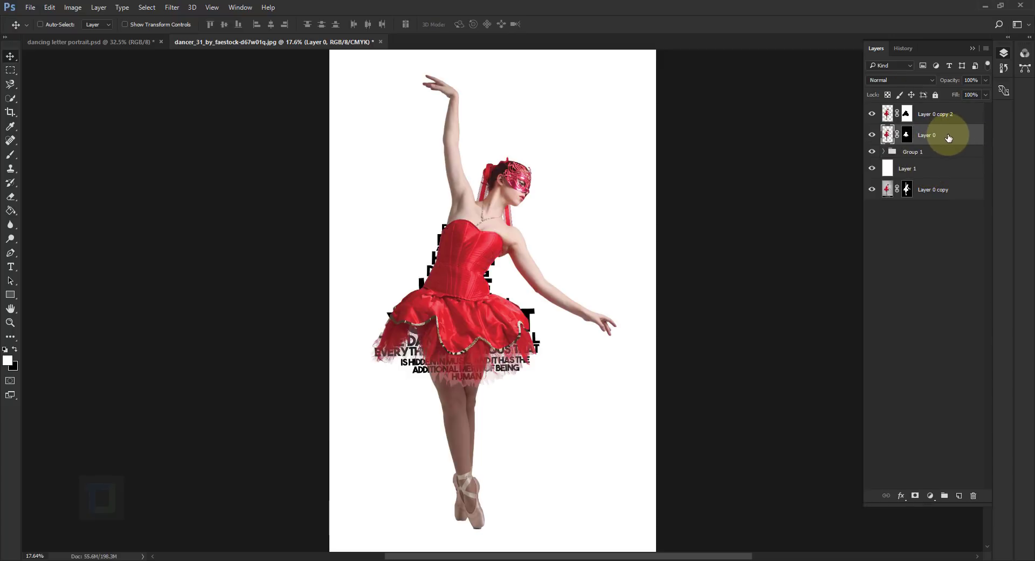
right_click(959, 139)
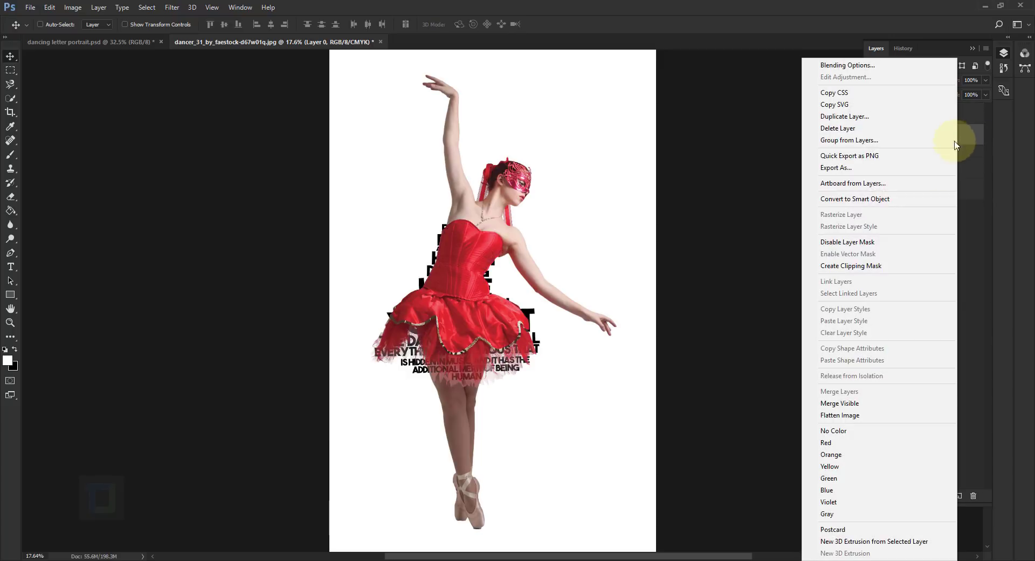
left_click(870, 267)
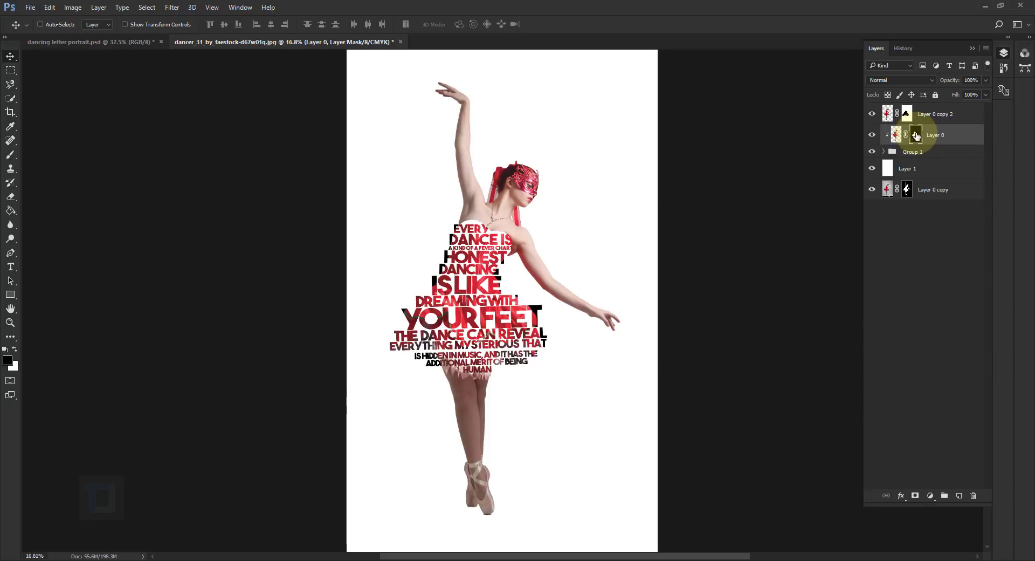
key("alt")
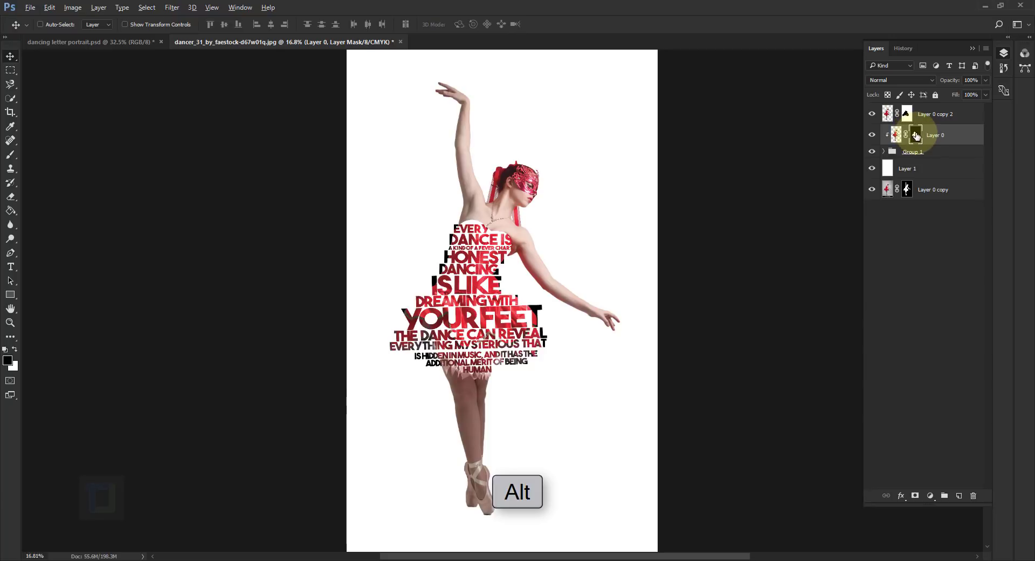
left_click_drag(917, 136, 917, 156)
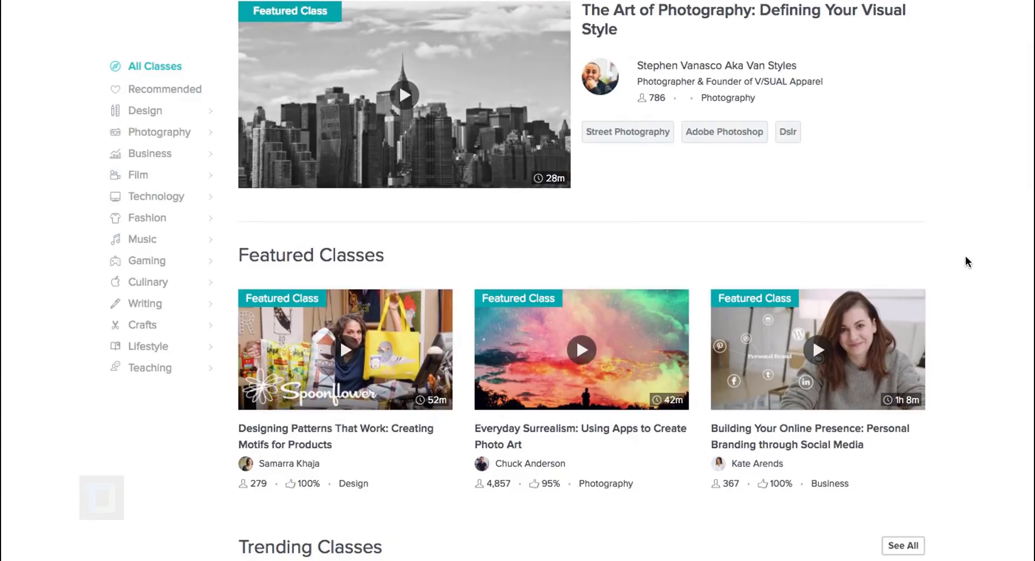
Browse the Skillshare class listings and show a logo design class's 399 trending family-crest projects.
scroll(966, 257, "down", 2)
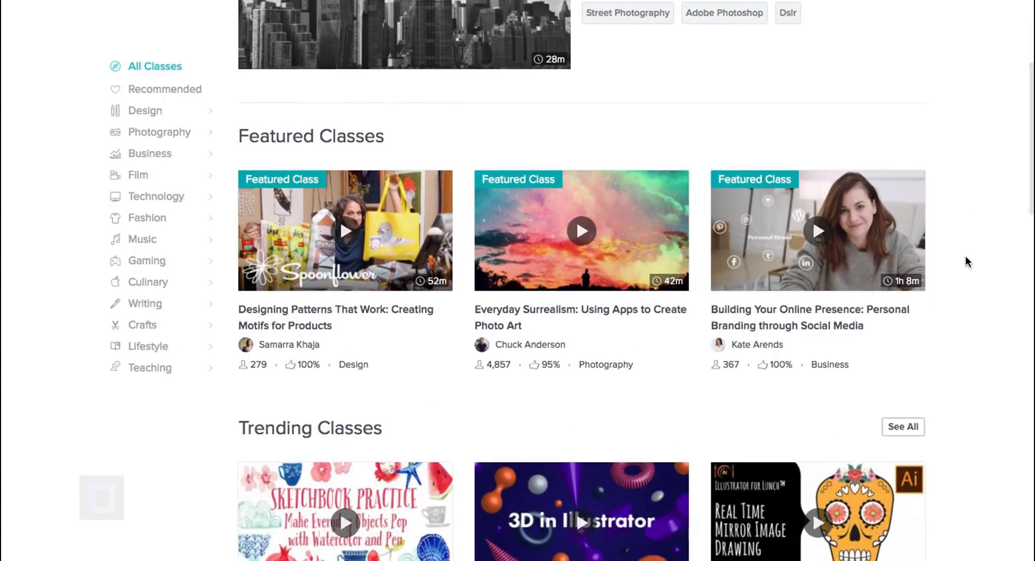
scroll(965, 262, "down", 2)
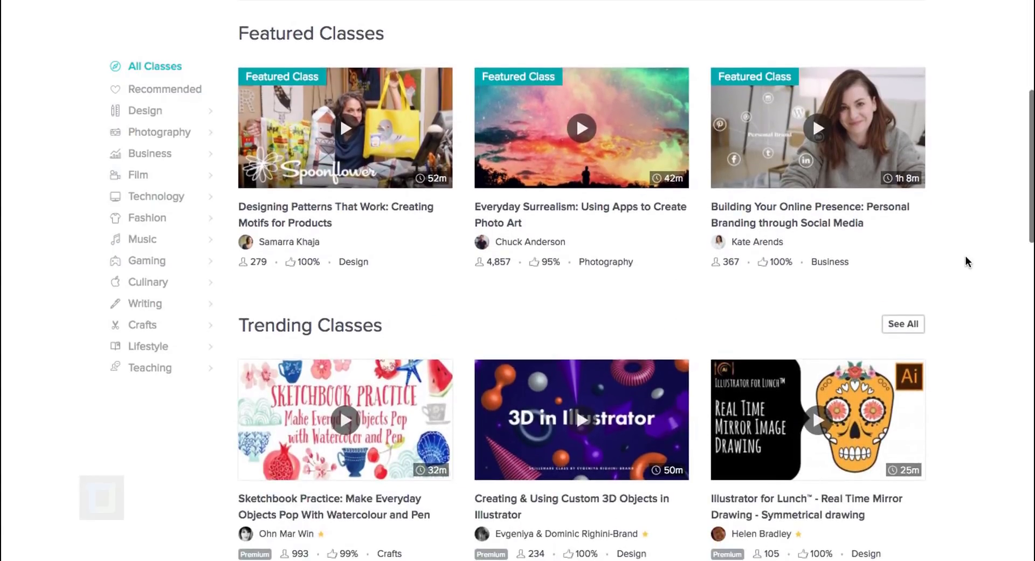
left_click_drag(1031, 62, 1031, 143)
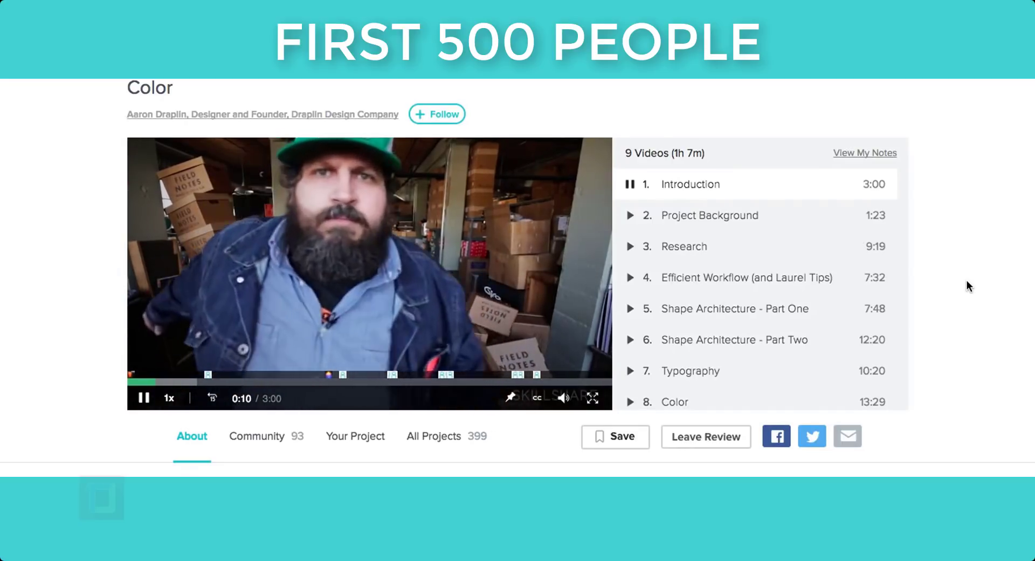
scroll(967, 281, "down", 1)
scroll(968, 284, "down", 4)
left_click(463, 320)
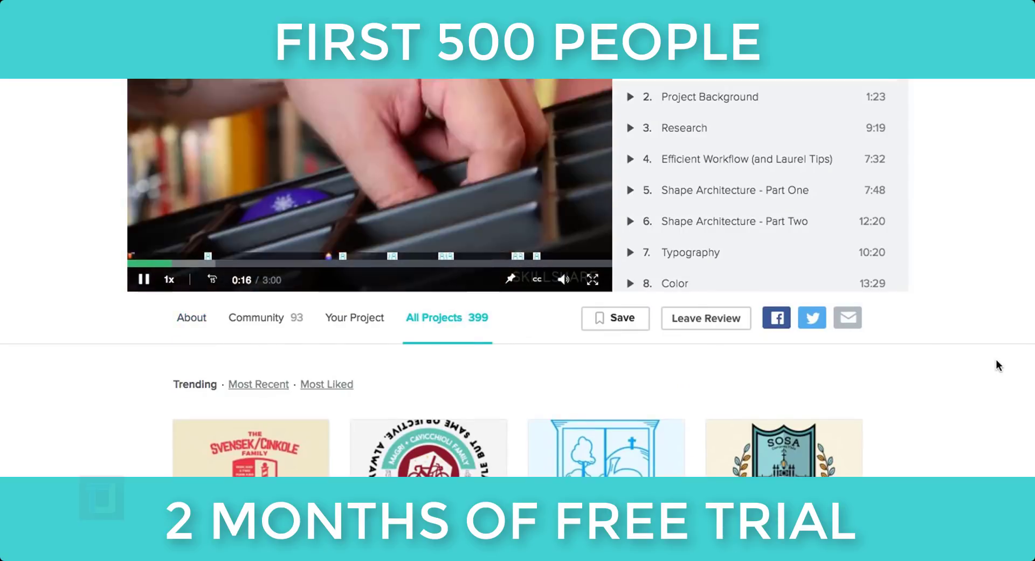
scroll(996, 359, "down", 5)
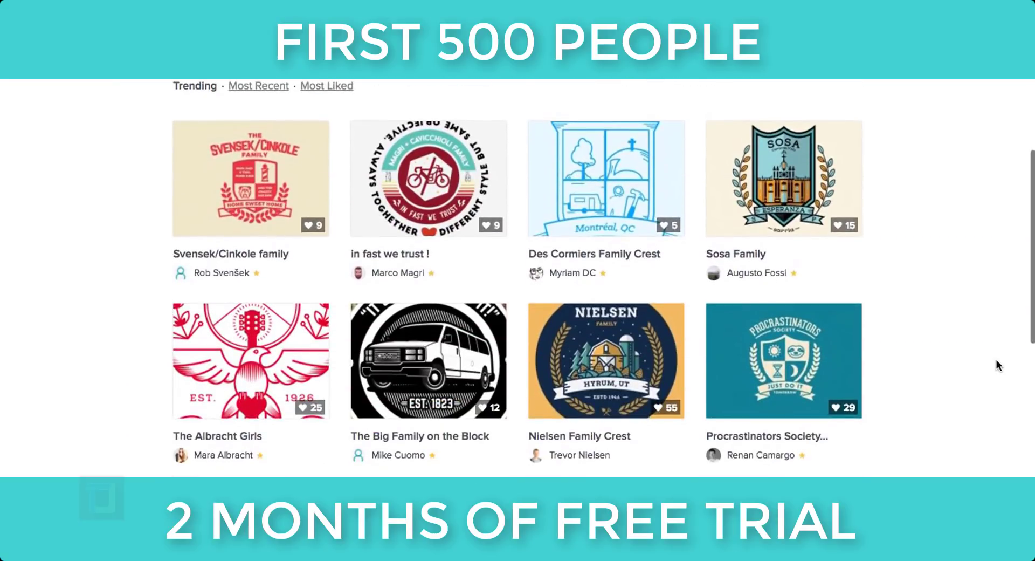